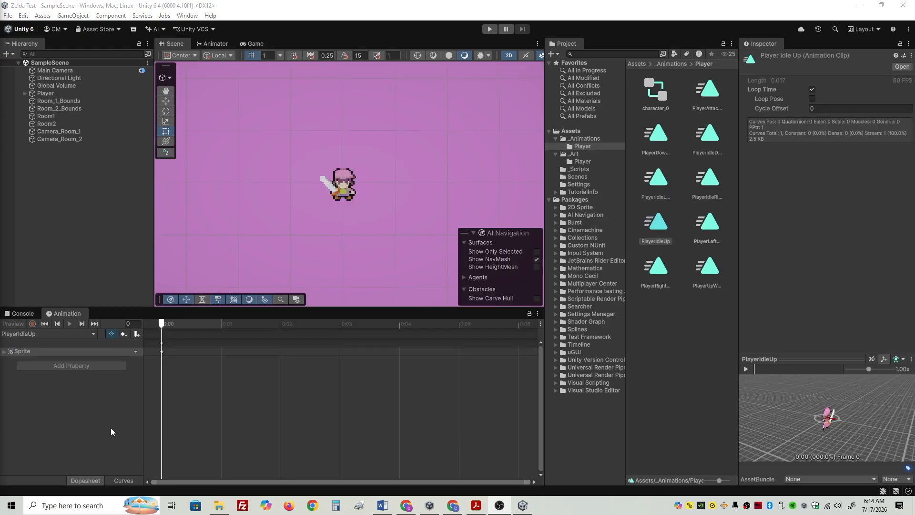
# Review the keyframes of the player's down and right walk clips and the four directional idle clips.
pyautogui.click(676, 364)
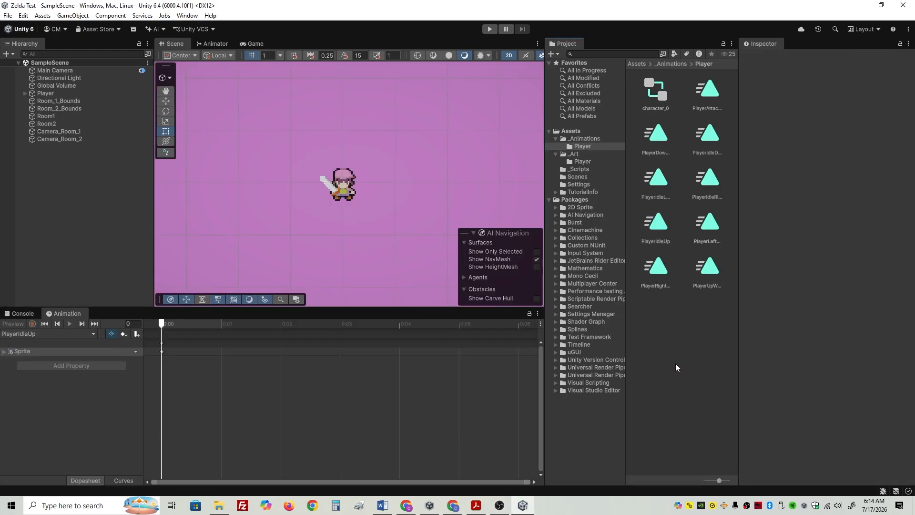
pyautogui.click(662, 136)
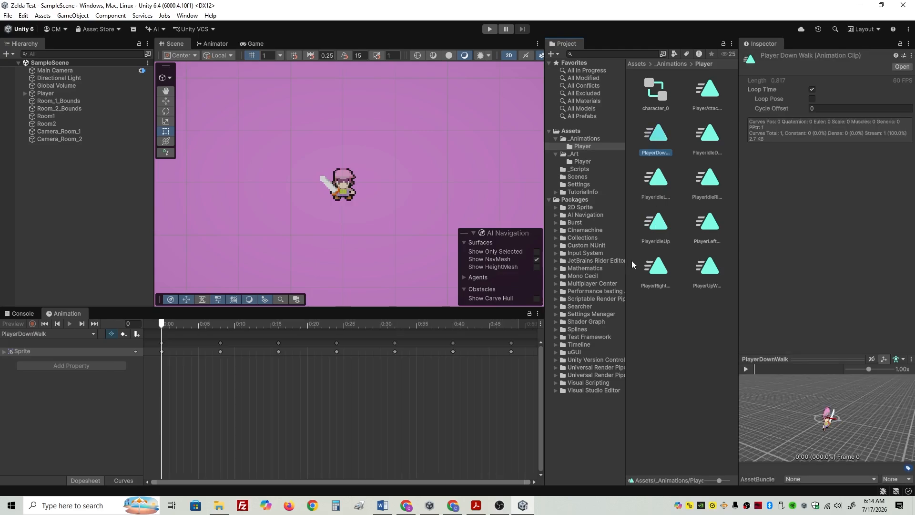
pyautogui.click(705, 143)
pyautogui.click(661, 189)
pyautogui.click(701, 193)
pyautogui.click(657, 228)
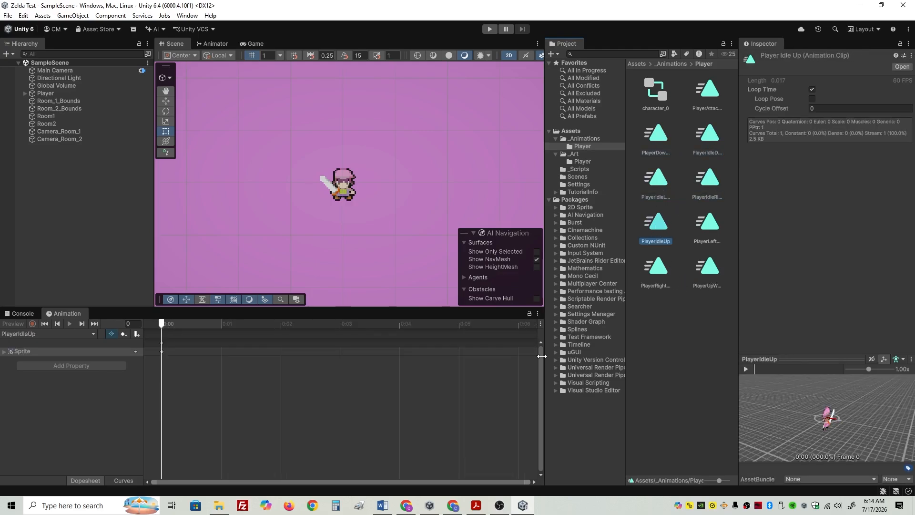
pyautogui.click(650, 284)
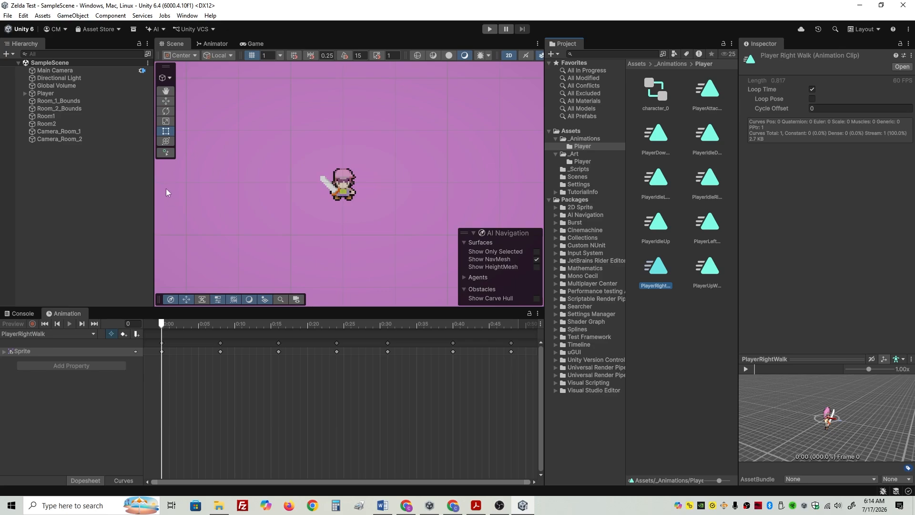
# Create a new state from a blend tree in the Animator's base layer, between Entry and Exit.
pyautogui.click(211, 44)
pyautogui.moveTo(379, 151); pyautogui.dragTo(363, 175, button='middle')
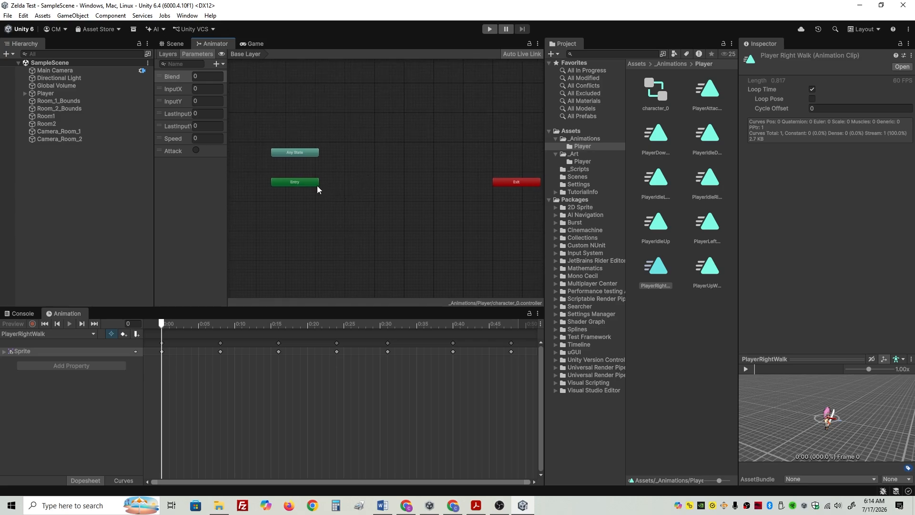
pyautogui.rightClick(359, 177)
pyautogui.moveTo(383, 183)
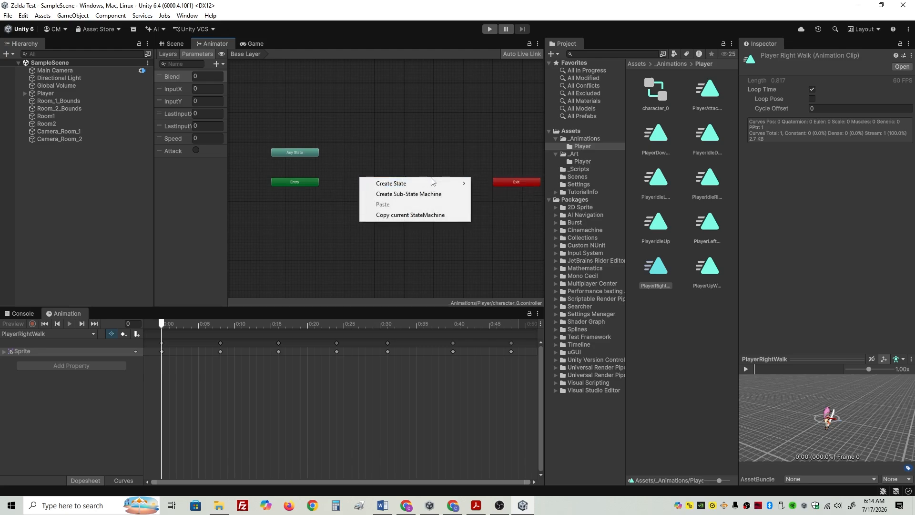
pyautogui.click(484, 205)
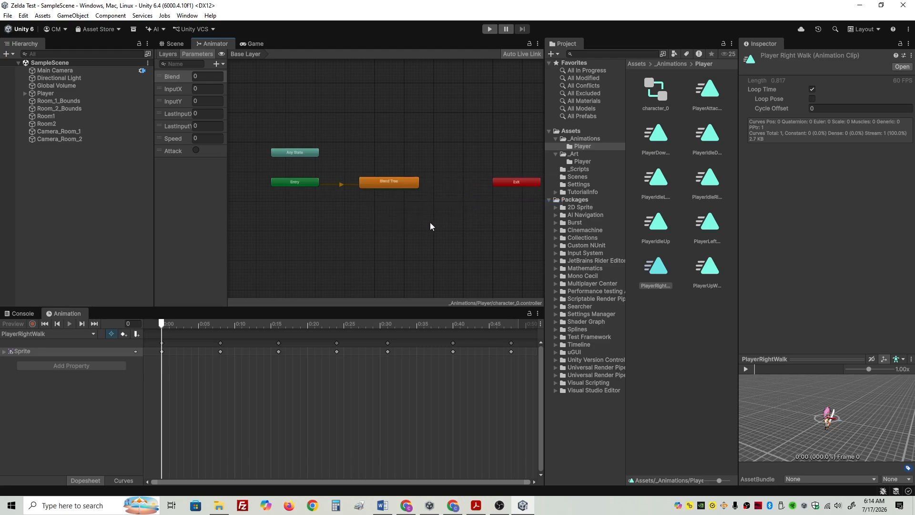
# Rename the new blend tree state to Idle.
pyautogui.click(406, 185)
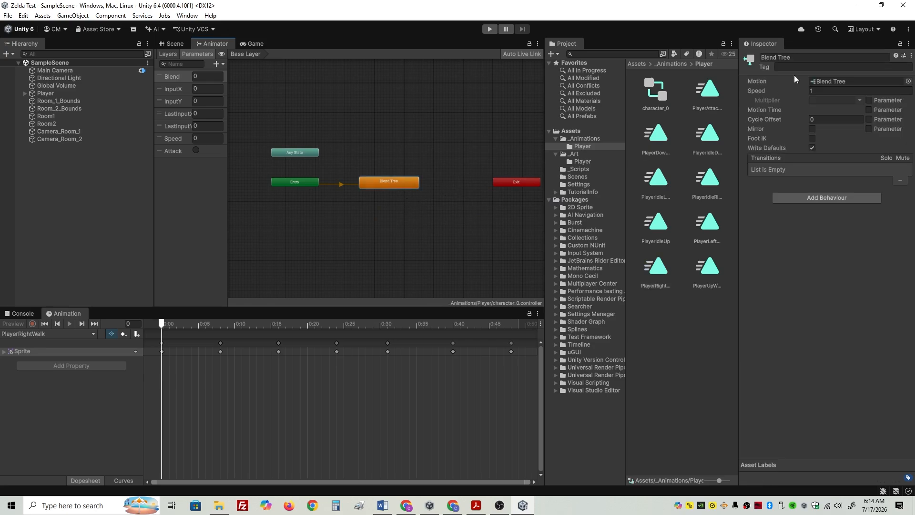
pyautogui.click(804, 63)
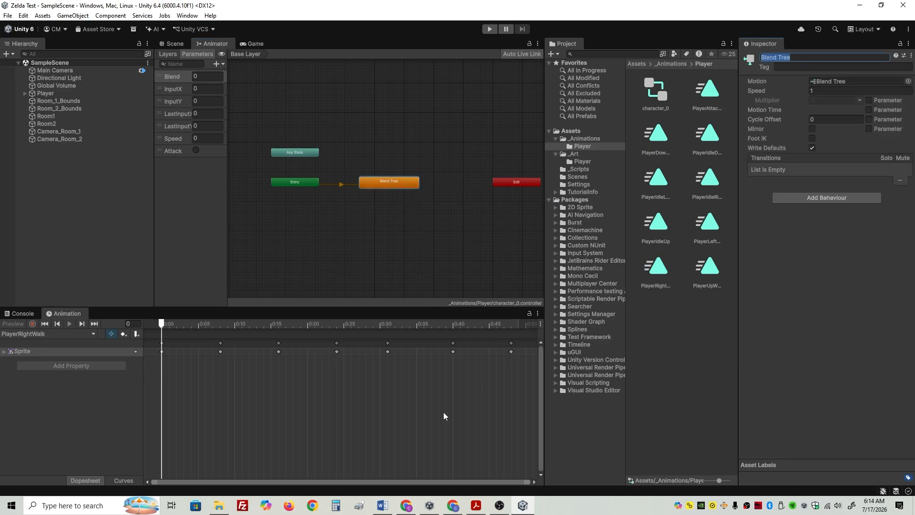
pyautogui.write('Idle')
pyautogui.click(166, 226)
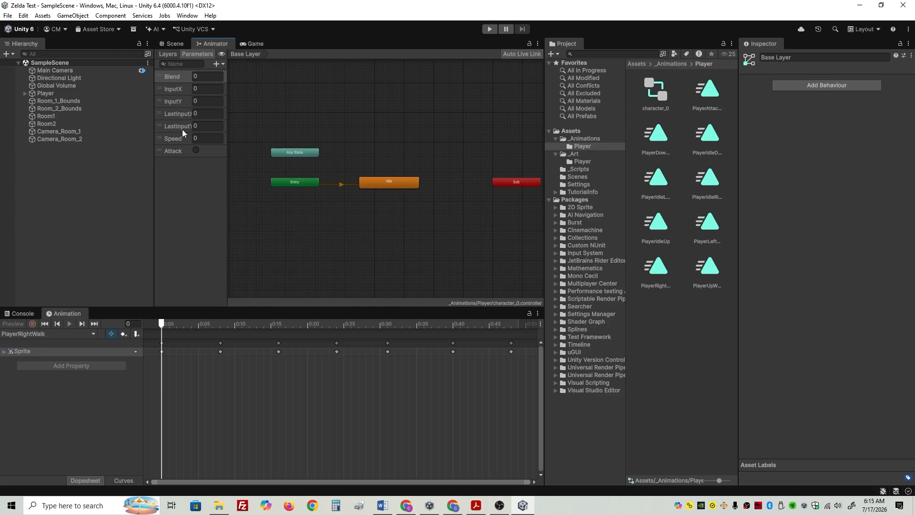
pyautogui.click(219, 63)
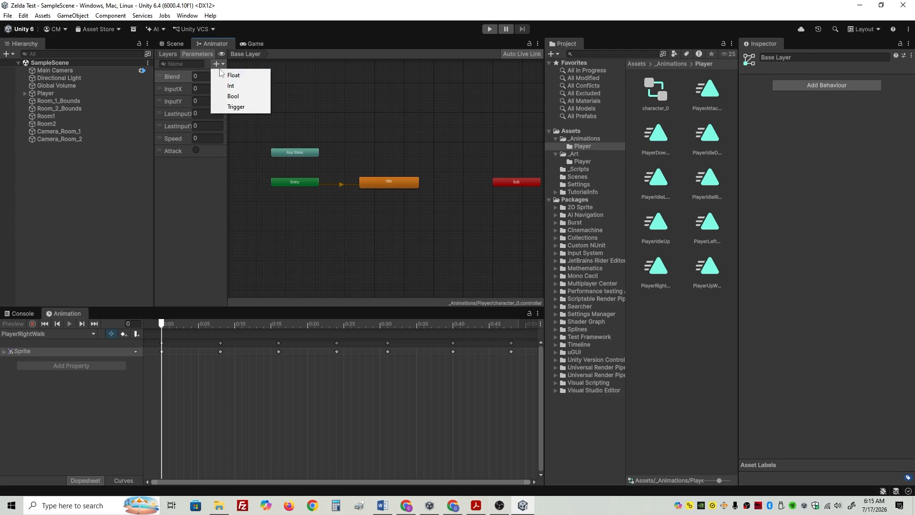
pyautogui.click(231, 75)
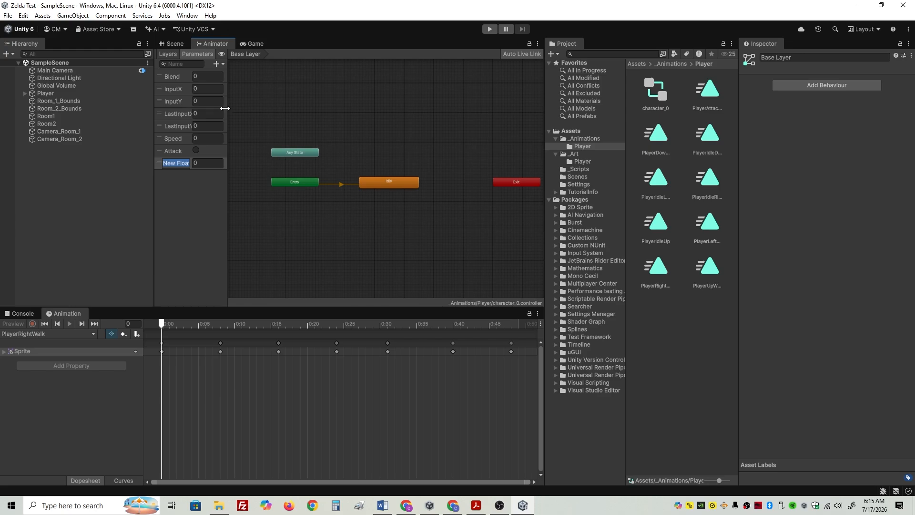
pyautogui.moveTo(225, 108); pyautogui.dragTo(235, 109)
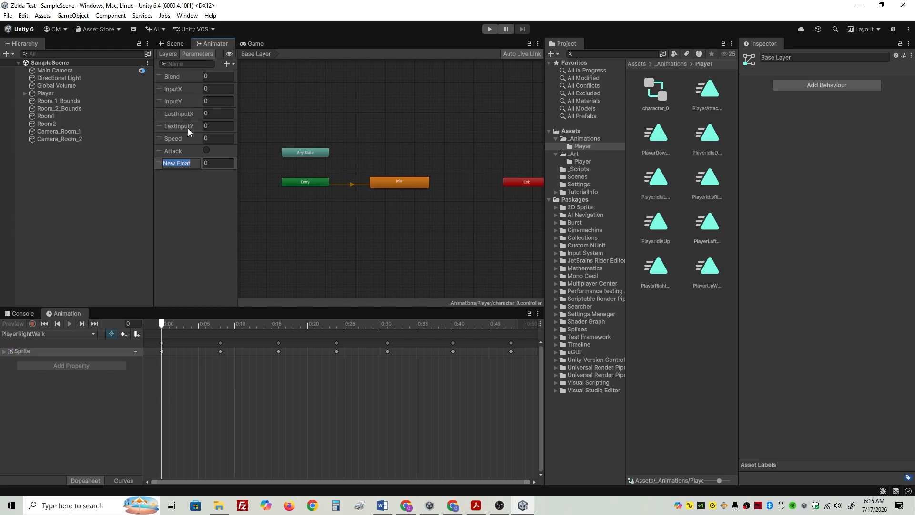
pyautogui.press('Delete')
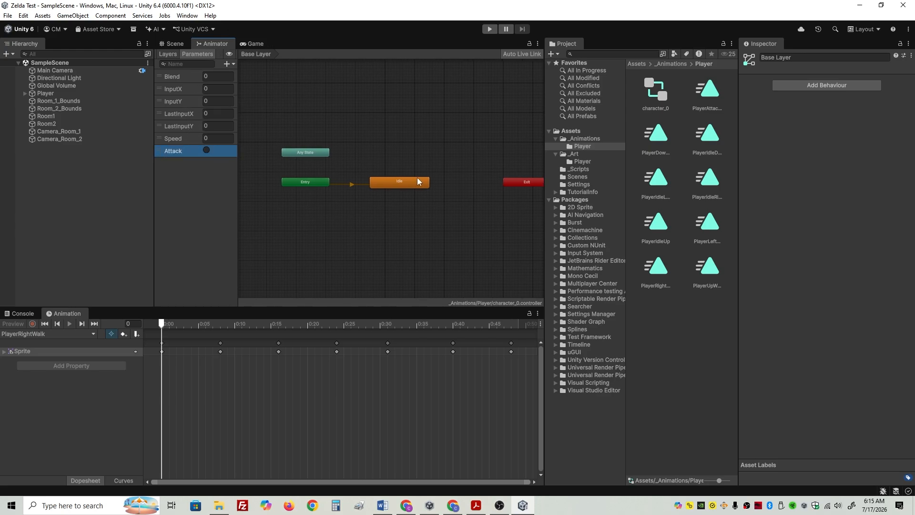
# Open the blend tree inside the Idle state and set its blend type to 2D Simple Directional.
pyautogui.click(414, 179)
pyautogui.moveTo(407, 183); pyautogui.dragTo(398, 174)
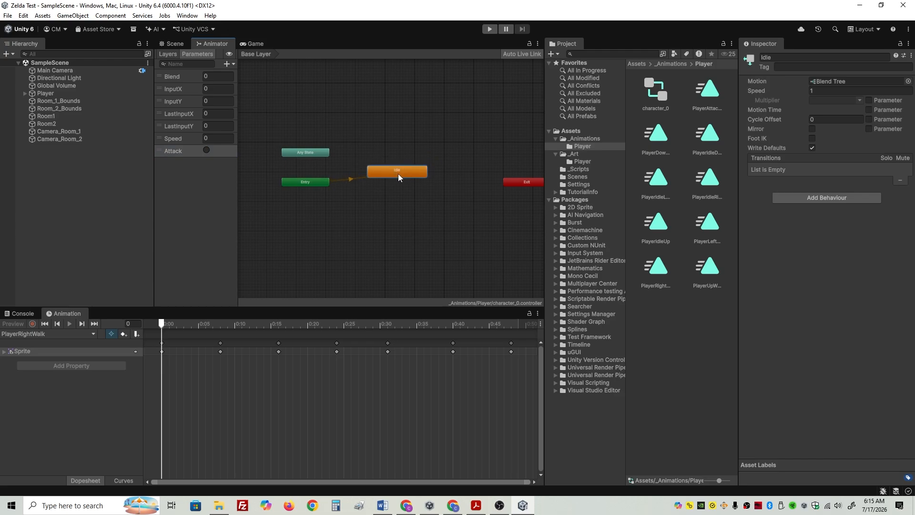
pyautogui.doubleClick(399, 174)
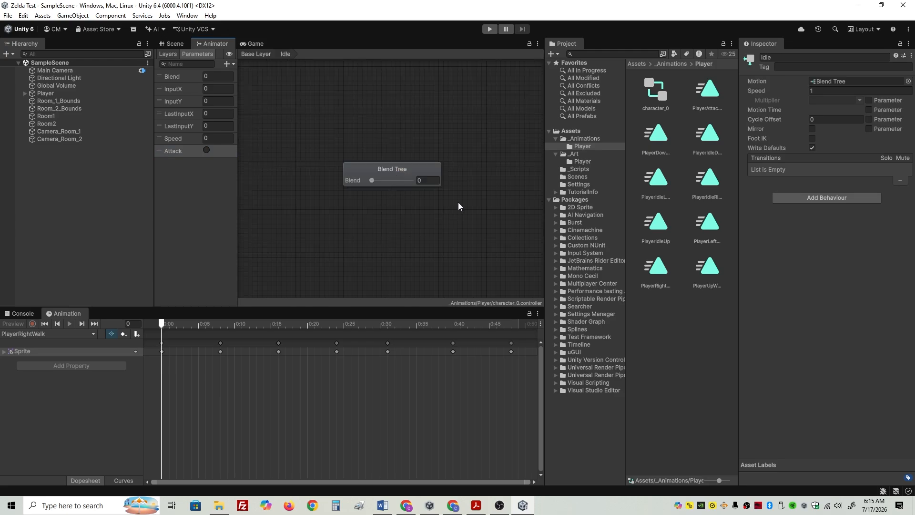
pyautogui.click(360, 171)
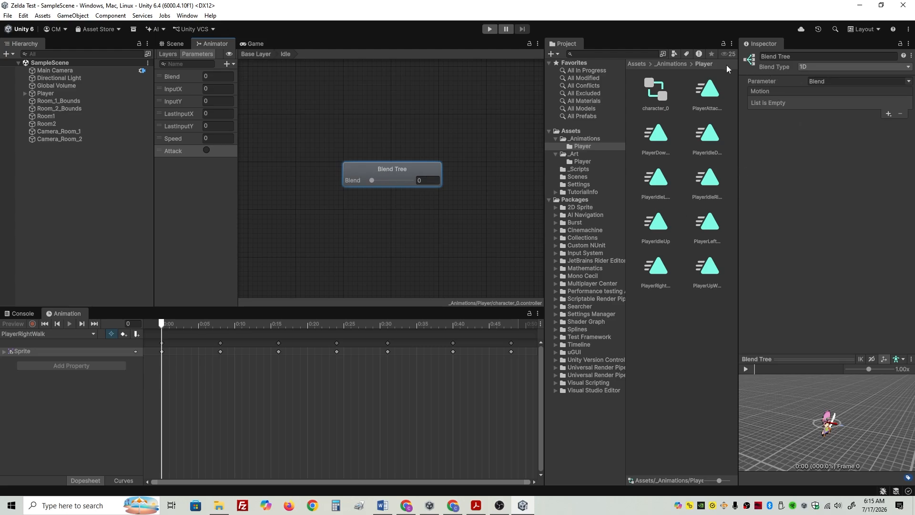
pyautogui.click(810, 68)
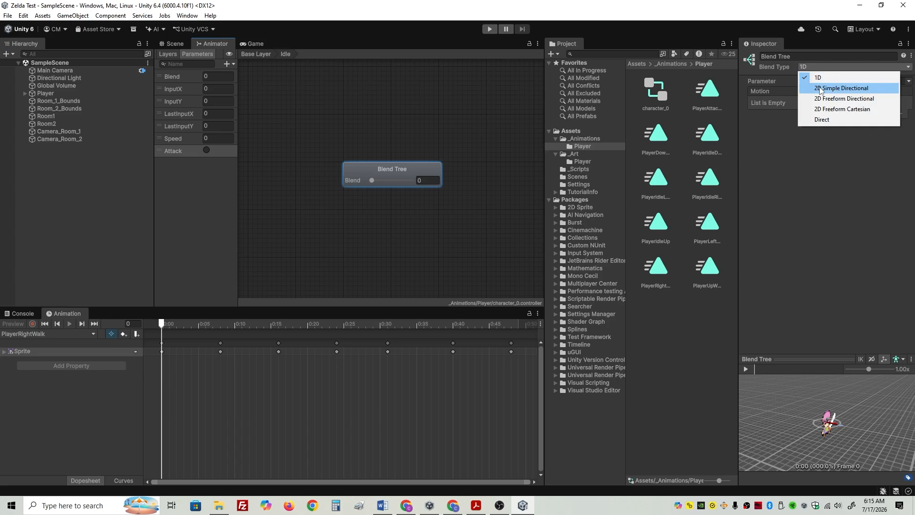
pyautogui.click(820, 89)
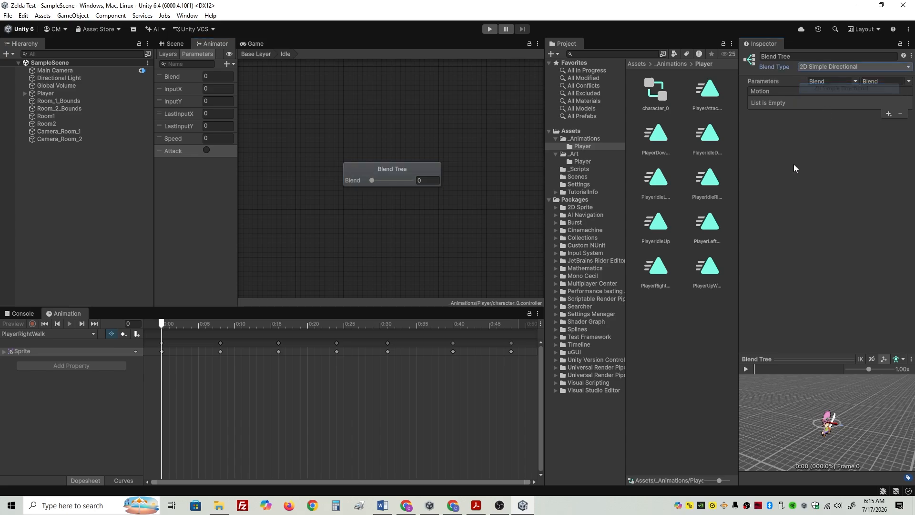
# Set the Idle blend tree's two parameters to LastInputX and LastInputY.
pyautogui.click(854, 82)
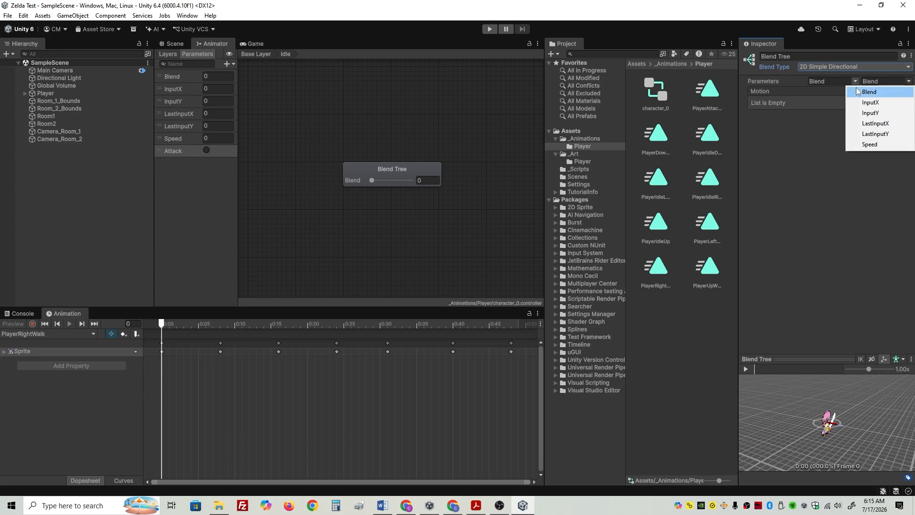
pyautogui.click(861, 124)
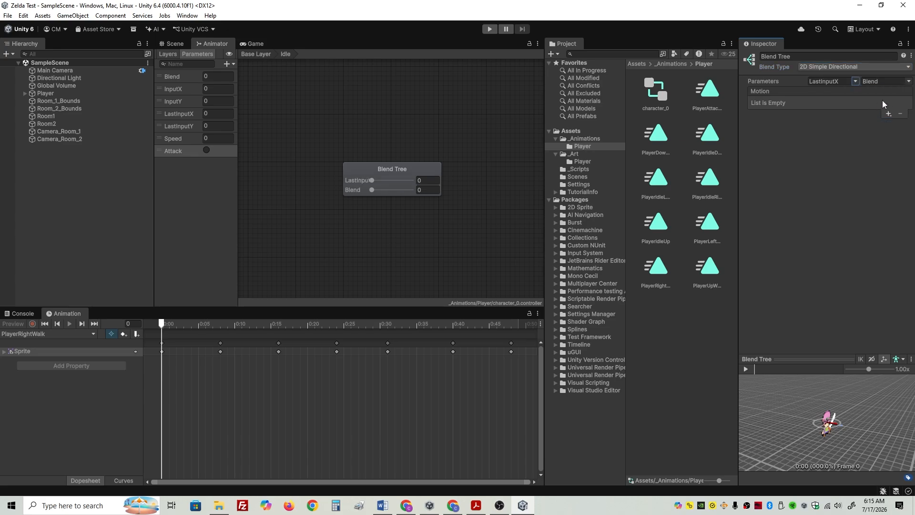
pyautogui.click(905, 82)
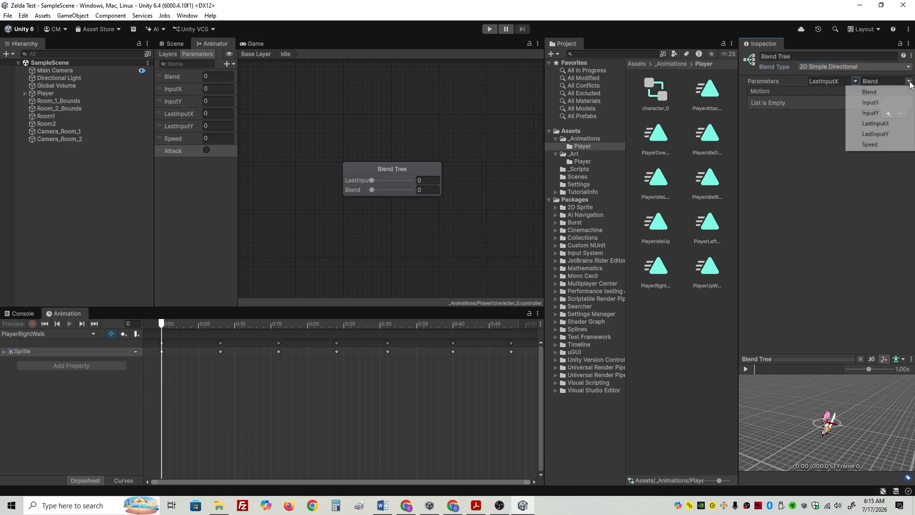
pyautogui.click(872, 135)
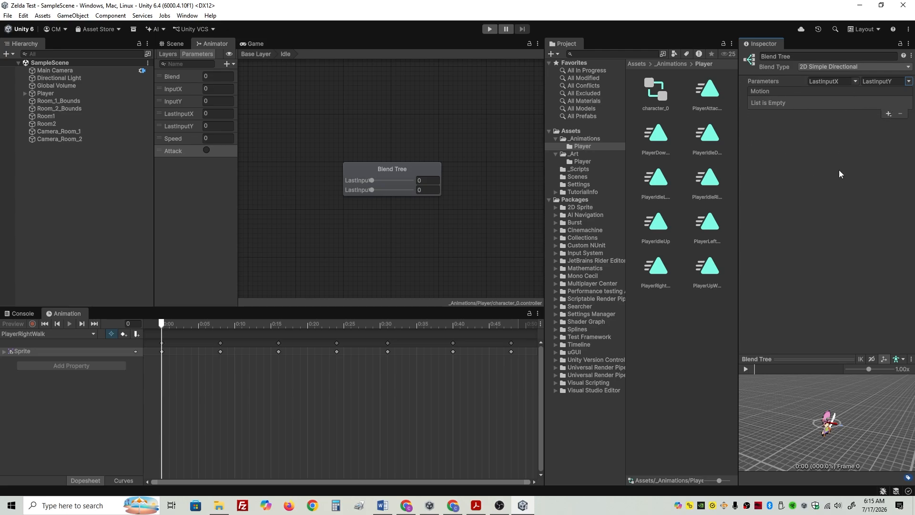
# Add four empty motion fields to the Idle blend tree.
pyautogui.click(889, 114)
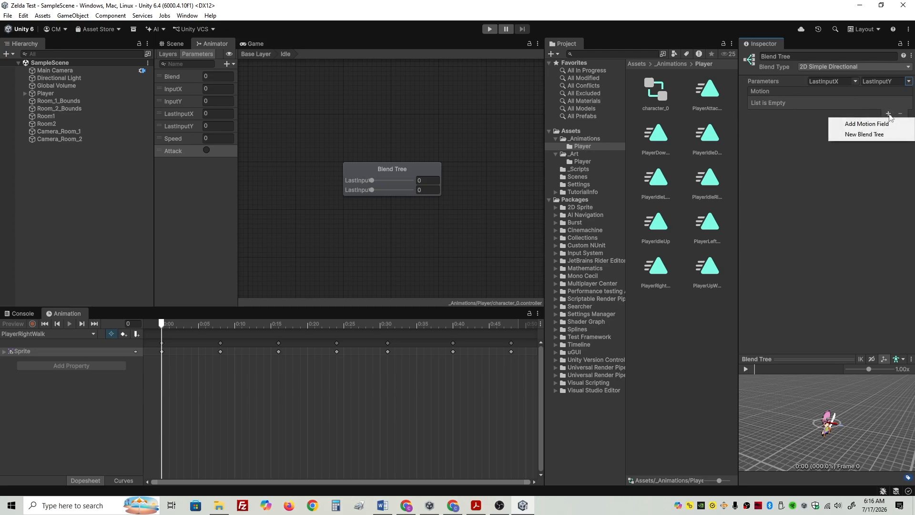
pyautogui.click(884, 124)
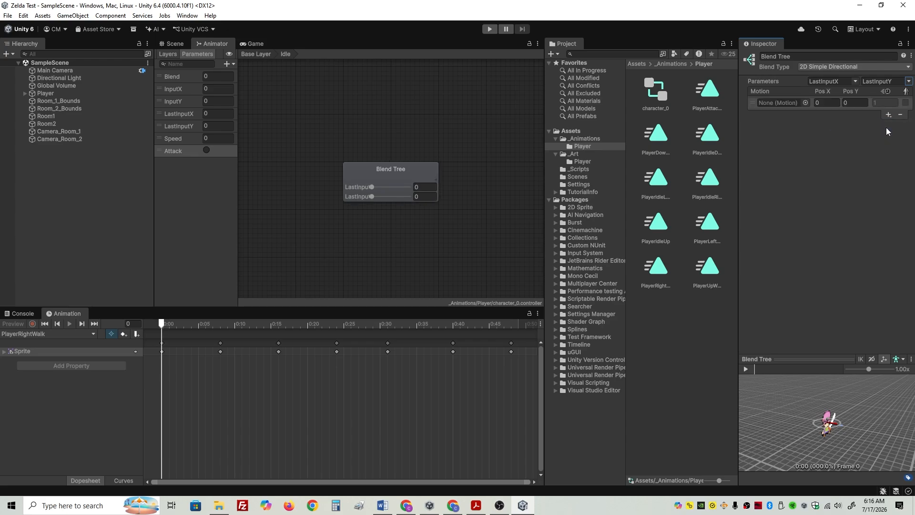
pyautogui.click(888, 115)
pyautogui.click(881, 124)
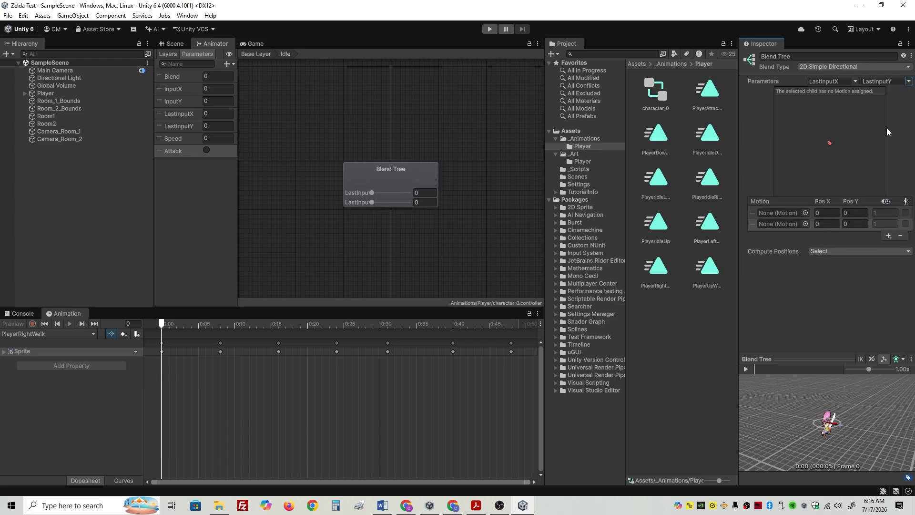
pyautogui.click(889, 240)
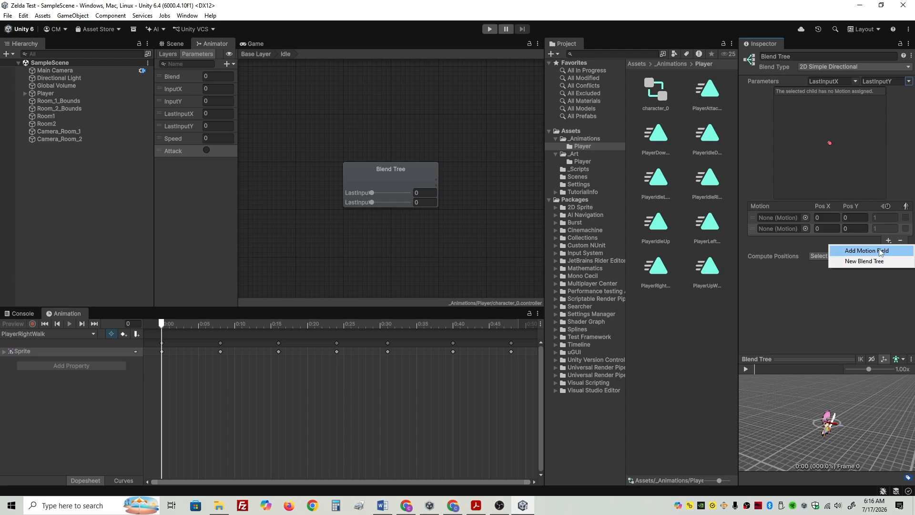
pyautogui.click(881, 251)
pyautogui.click(889, 251)
pyautogui.click(883, 263)
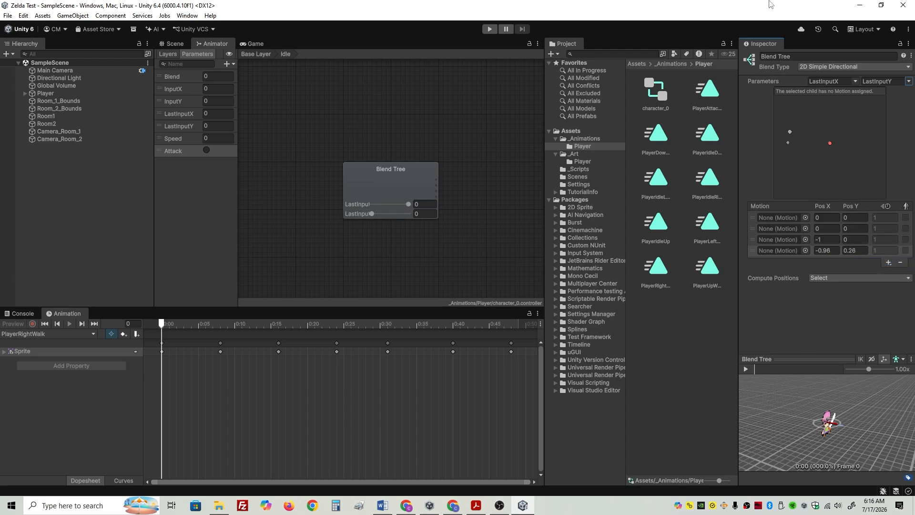
# Set Pos Y to -1 for the first motion field and to 1 for the second.
pyautogui.click(854, 218)
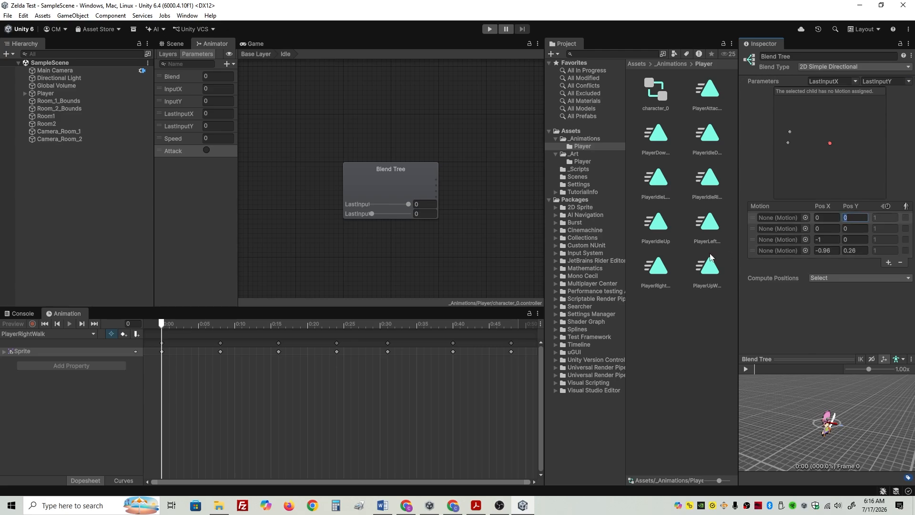
pyautogui.write('-1')
pyautogui.click(856, 228)
pyautogui.write('1')
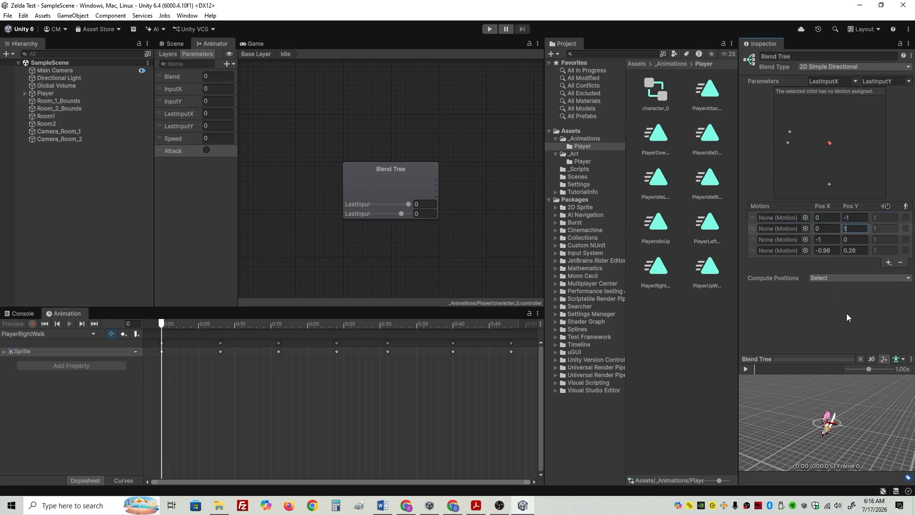
pyautogui.press('Return')
# Set the fourth motion field's position to Pos X 1 and Pos Y 0.
pyautogui.click(832, 248)
pyautogui.write('1')
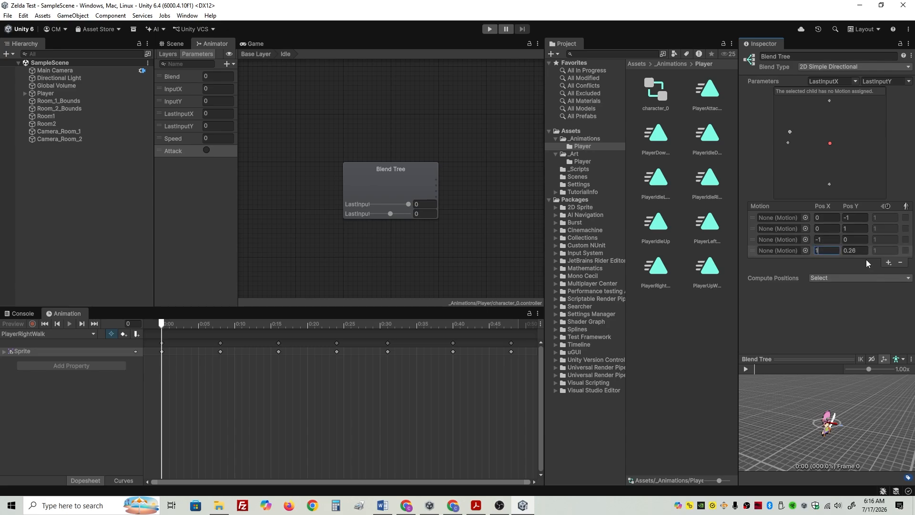
pyautogui.press('Tab')
pyautogui.write('01')
pyautogui.press('Return')
# Assign the PlayerIdleDown, PlayerIdleUp, PlayerIdleLeft and PlayerIdleRight clips to the first, second, third and fourth motion fields respectively.
pyautogui.moveTo(708, 137); pyautogui.dragTo(771, 216)
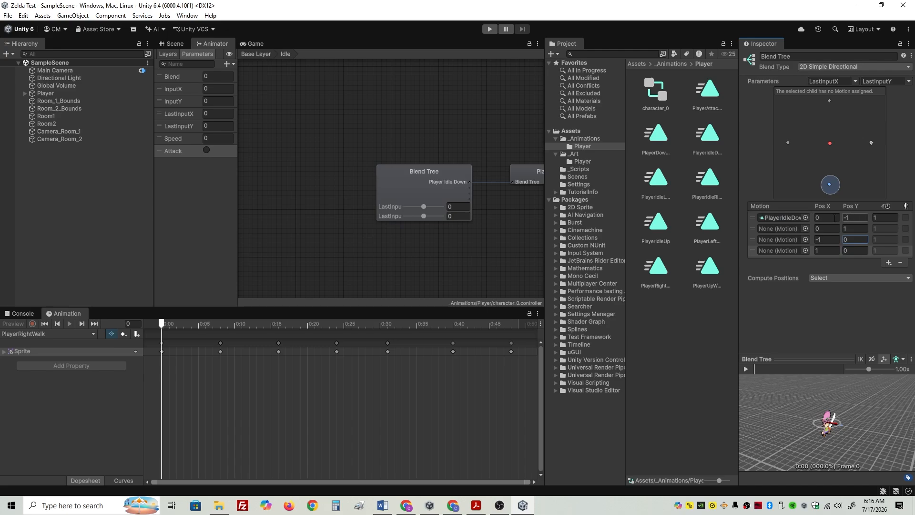
pyautogui.moveTo(662, 182); pyautogui.dragTo(775, 236)
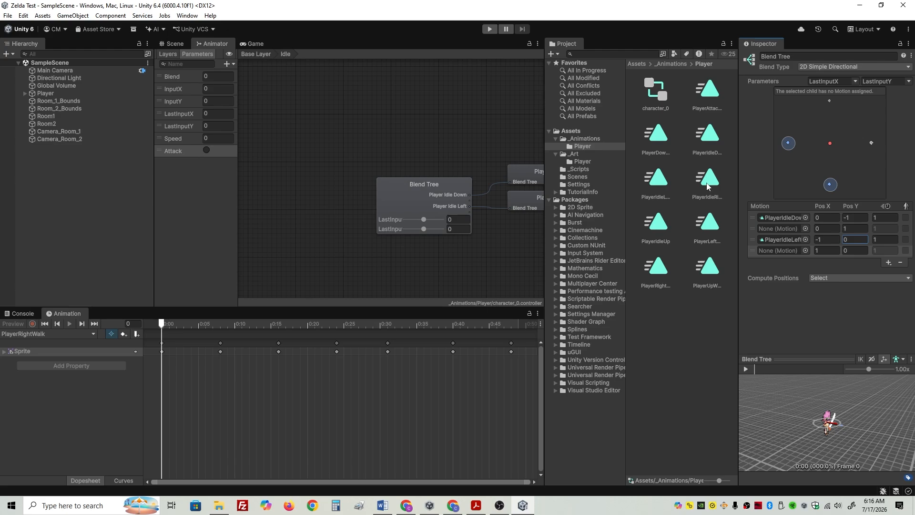
pyautogui.moveTo(707, 186); pyautogui.dragTo(772, 252)
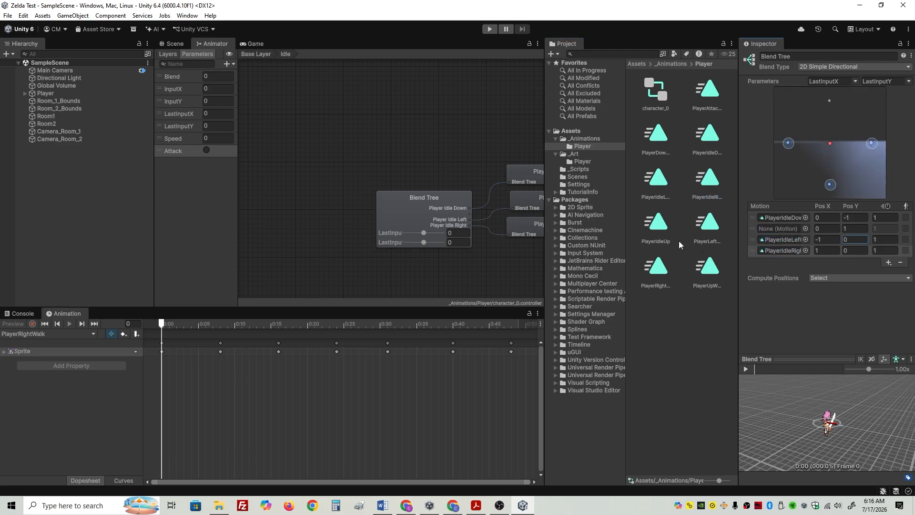
pyautogui.moveTo(658, 226); pyautogui.dragTo(781, 228)
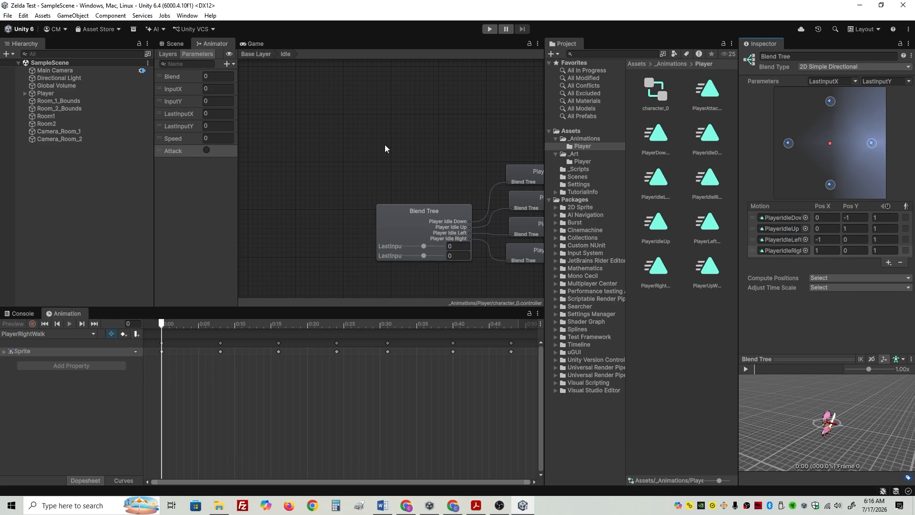
pyautogui.moveTo(386, 145); pyautogui.dragTo(298, 93, button='middle')
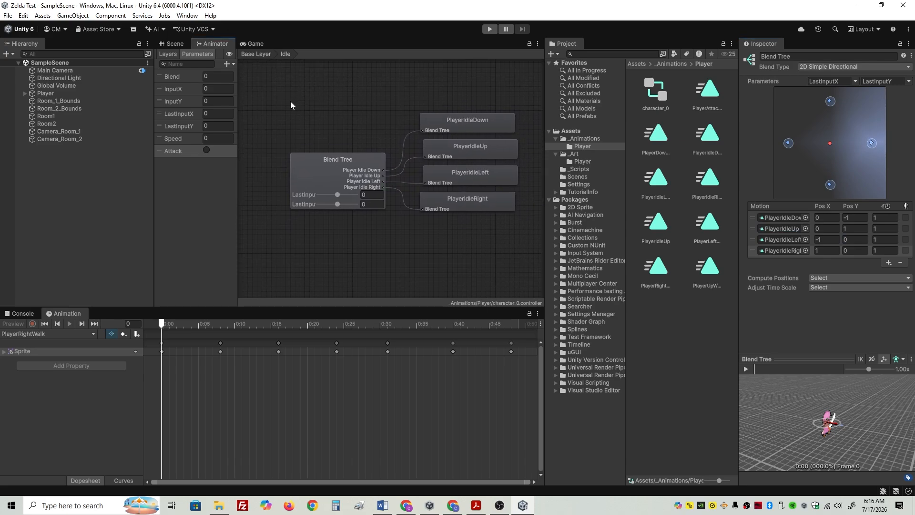
pyautogui.click(255, 47)
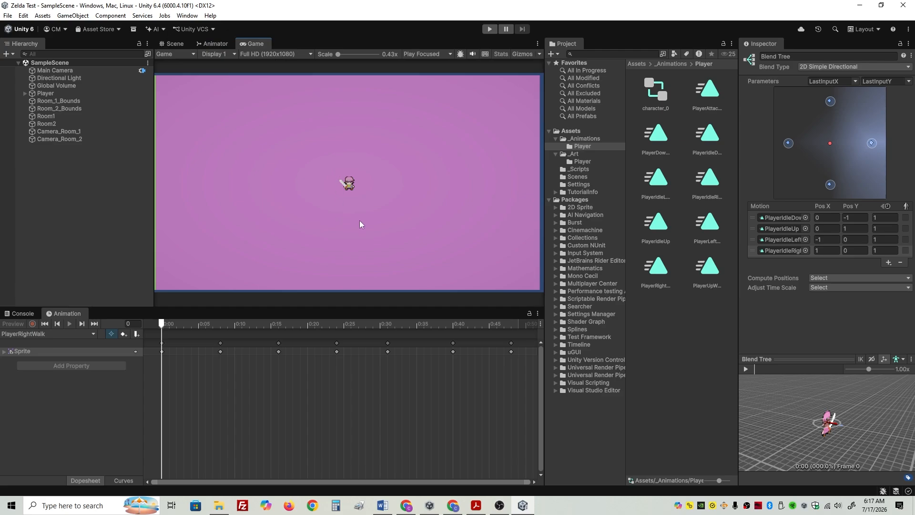
pyautogui.click(218, 43)
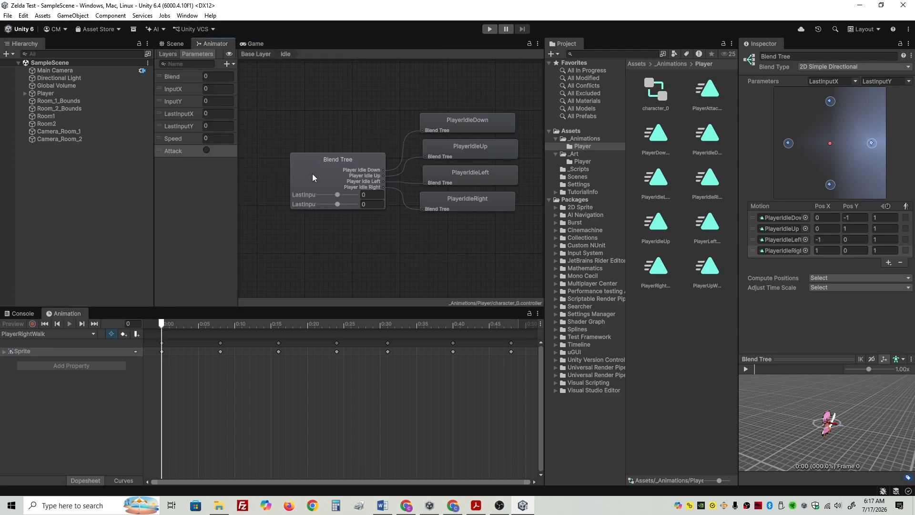
# Create a new blend tree state in the Base Layer, name it Walk and place it below the Idle state.
pyautogui.click(255, 56)
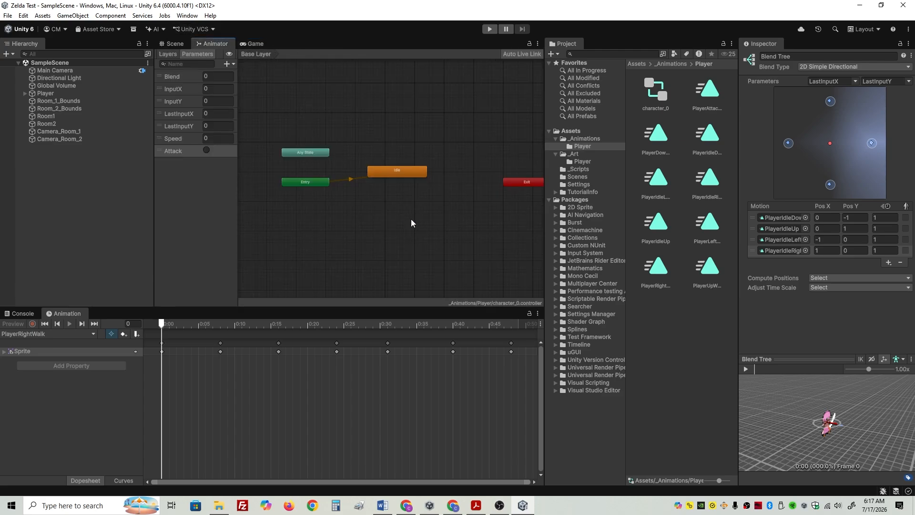
pyautogui.rightClick(385, 227)
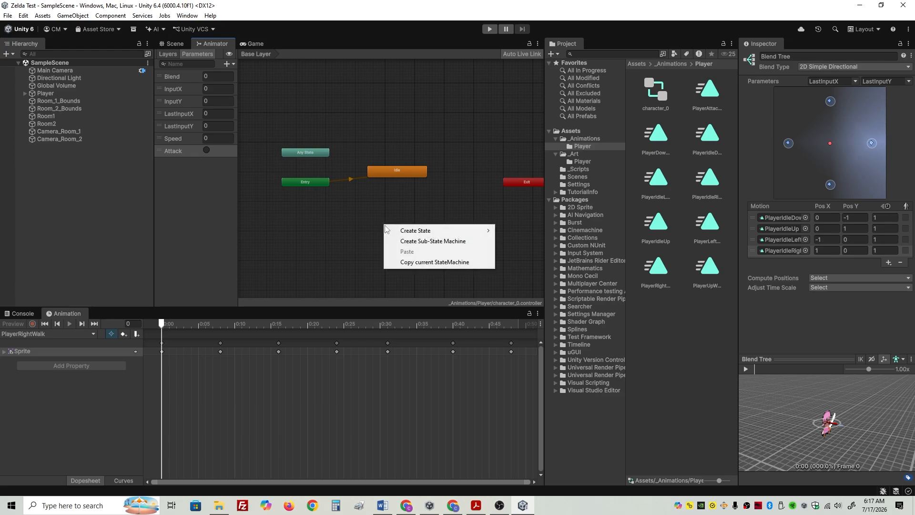
pyautogui.moveTo(422, 230)
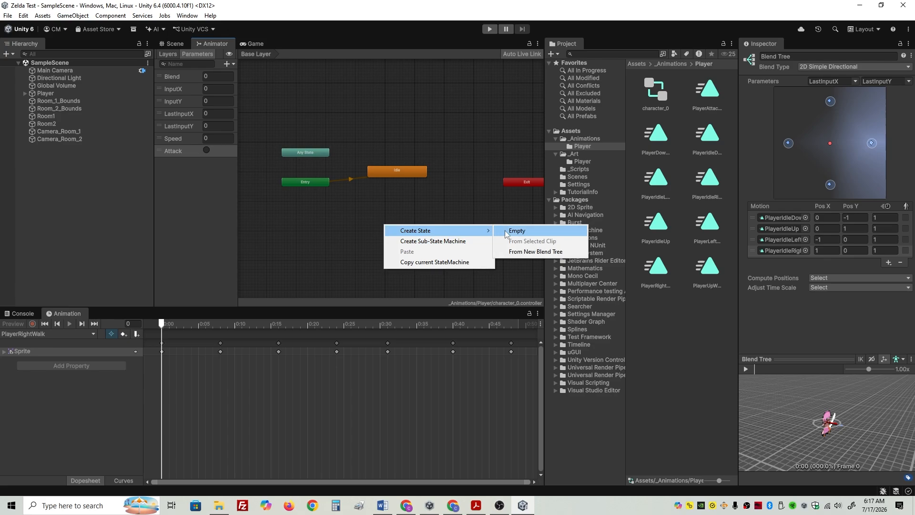
pyautogui.click(513, 255)
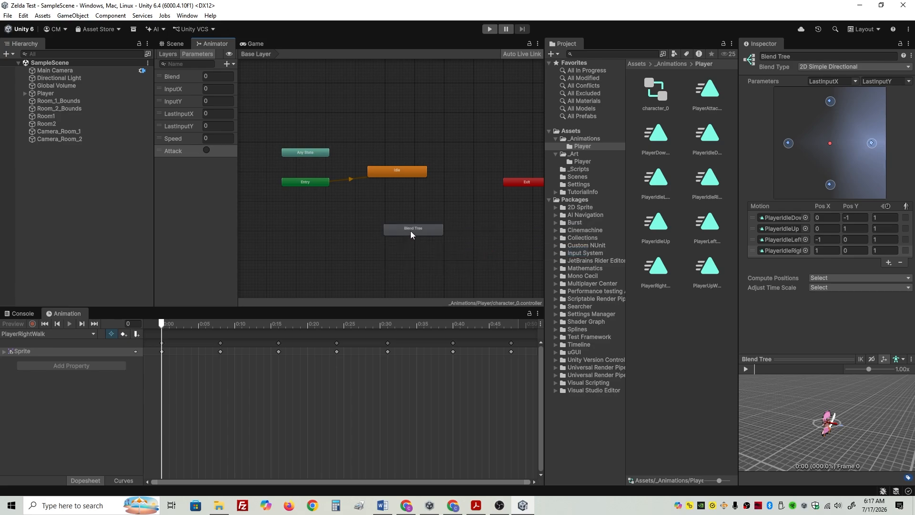
pyautogui.click(411, 231)
pyautogui.click(795, 58)
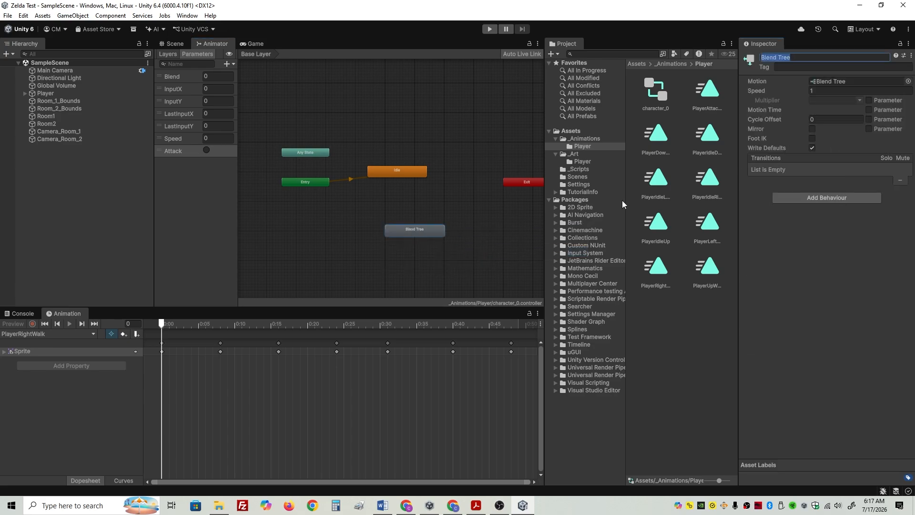
pyautogui.write('Walk')
pyautogui.press('Return')
pyautogui.moveTo(419, 227); pyautogui.dragTo(401, 217)
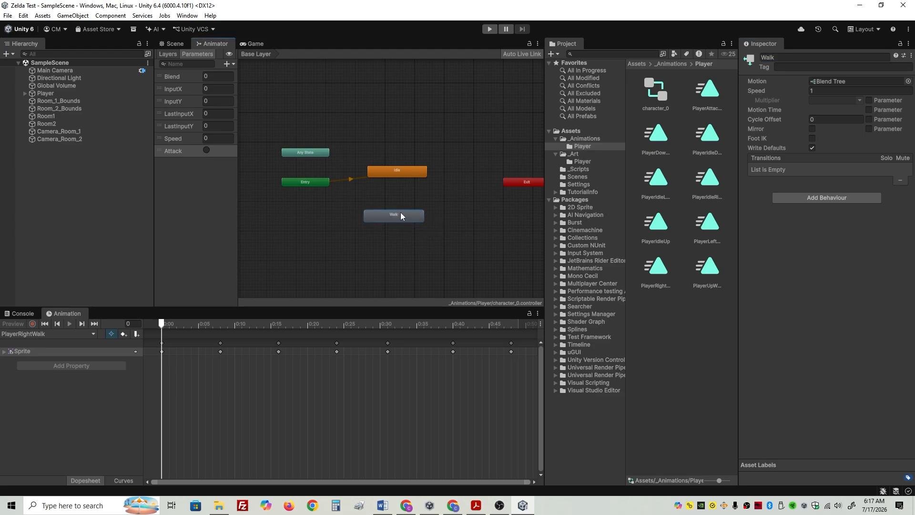
# Set the Walk blend tree's type to 2D Simple Directional, with InputX and InputY as its parameters.
pyautogui.doubleClick(401, 213)
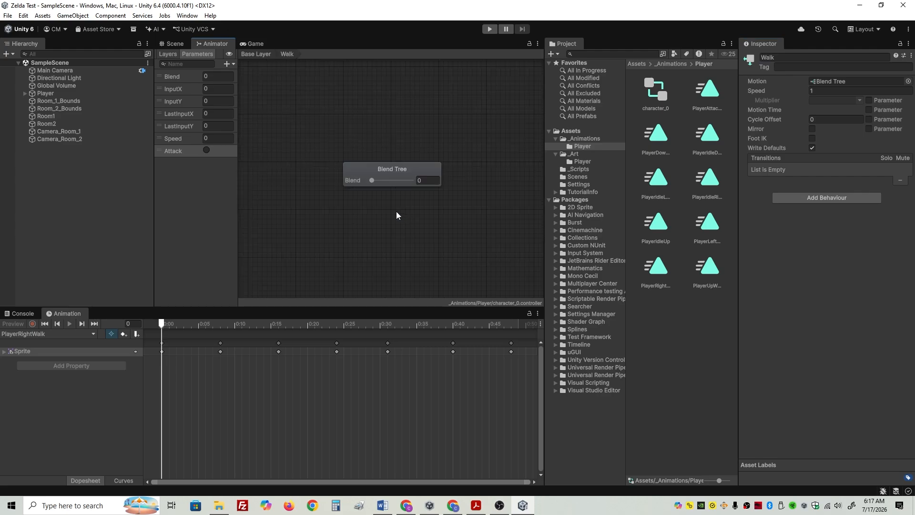
pyautogui.click(368, 170)
pyautogui.click(846, 68)
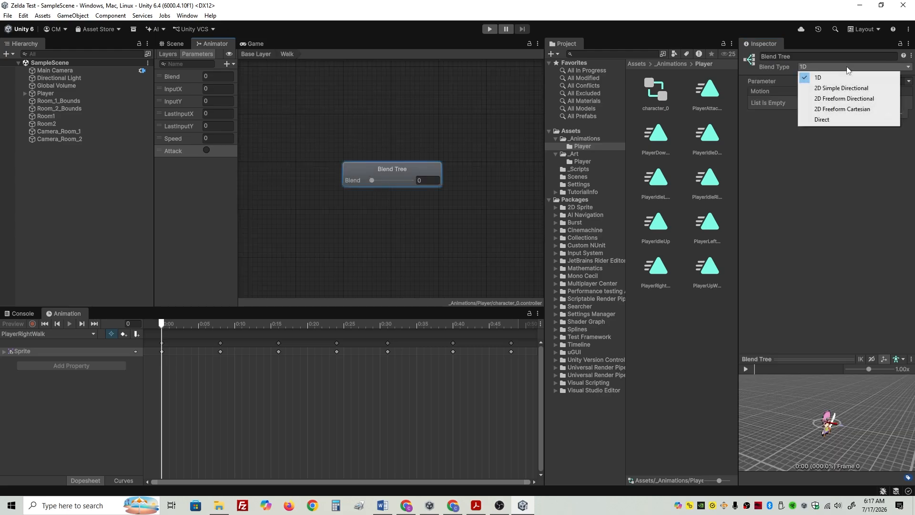
pyautogui.click(802, 89)
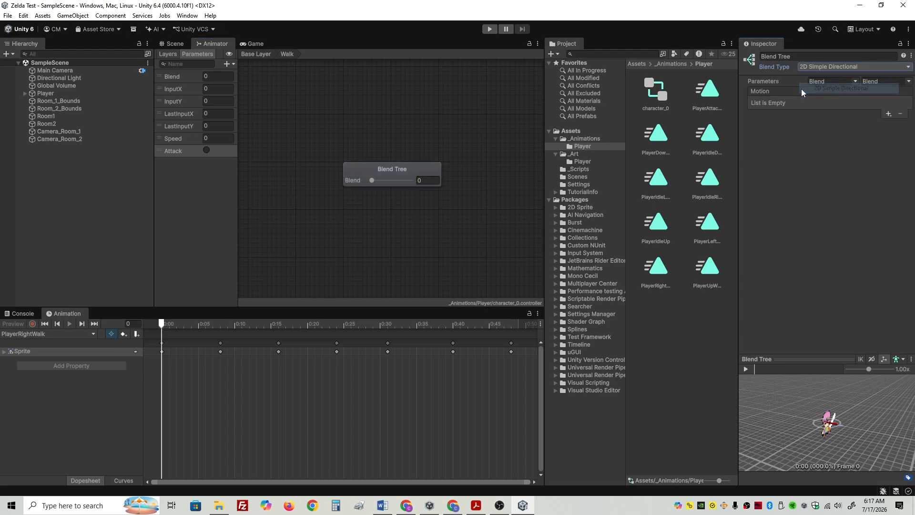
pyautogui.click(859, 82)
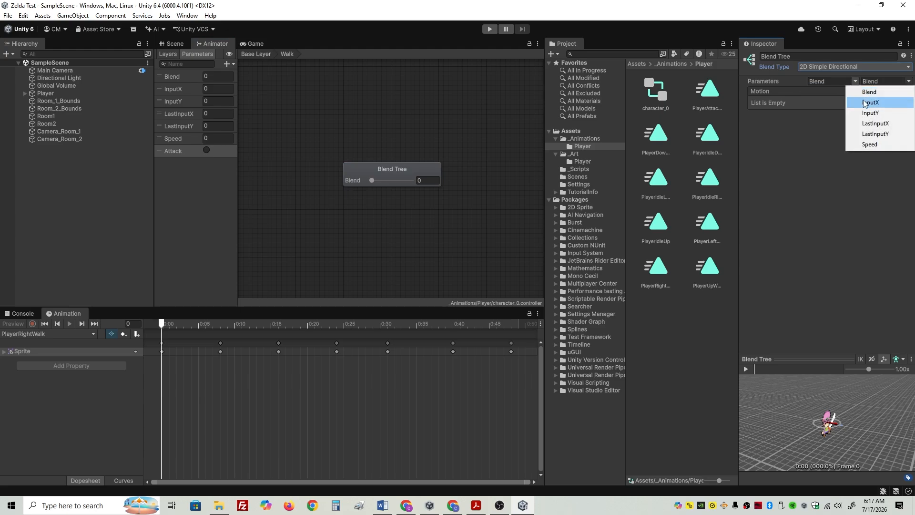
pyautogui.click(871, 103)
pyautogui.click(908, 81)
pyautogui.click(871, 113)
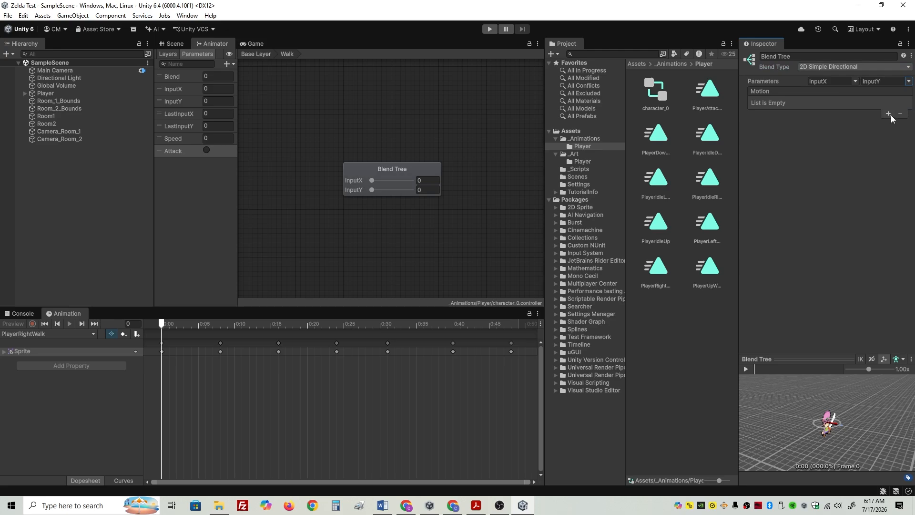
# Add four empty motion fields to the Walk blend tree.
pyautogui.click(889, 114)
pyautogui.click(888, 123)
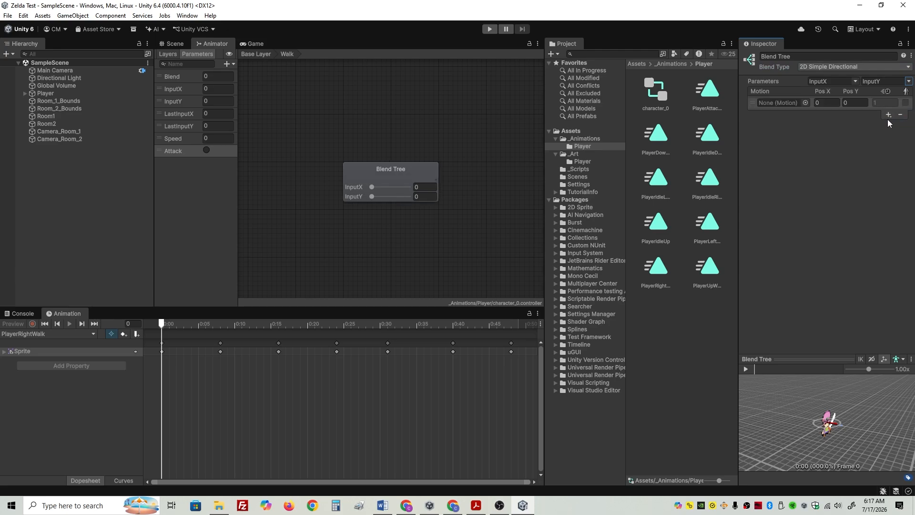
pyautogui.click(888, 115)
pyautogui.click(886, 124)
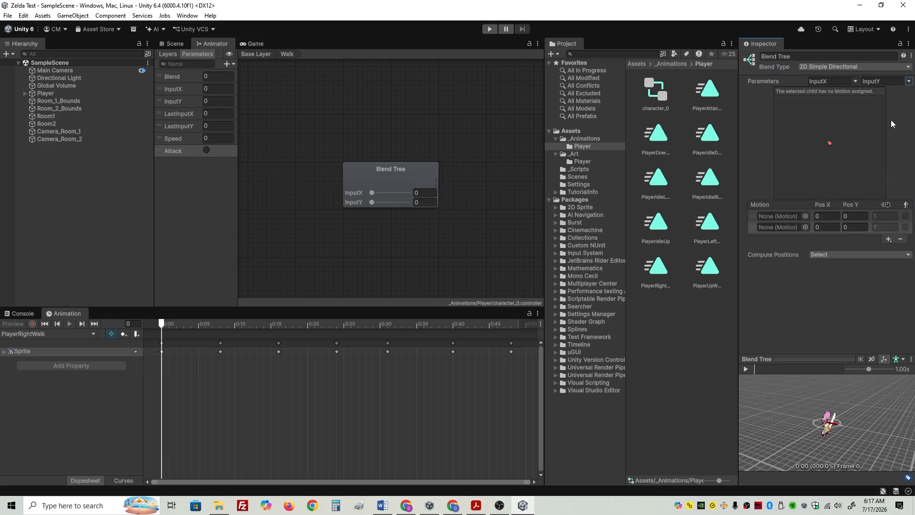
pyautogui.click(890, 242)
pyautogui.click(886, 250)
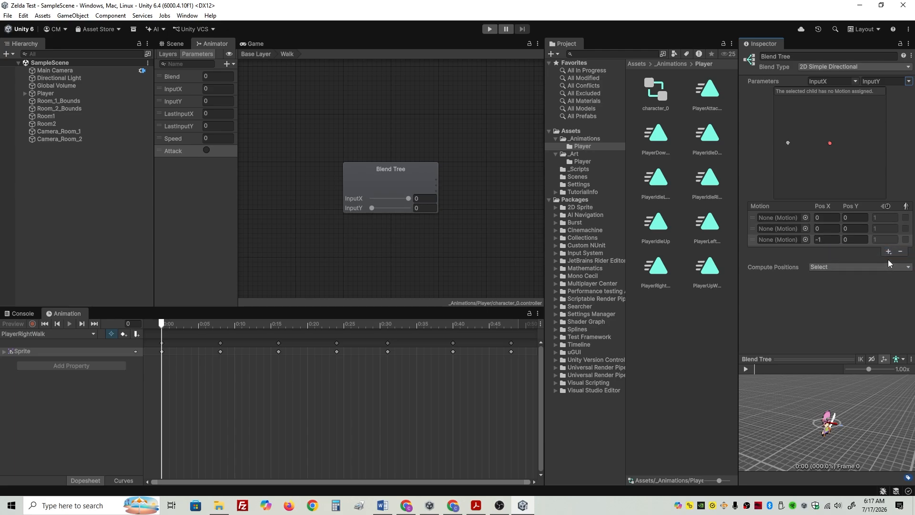
pyautogui.click(888, 249)
pyautogui.click(885, 260)
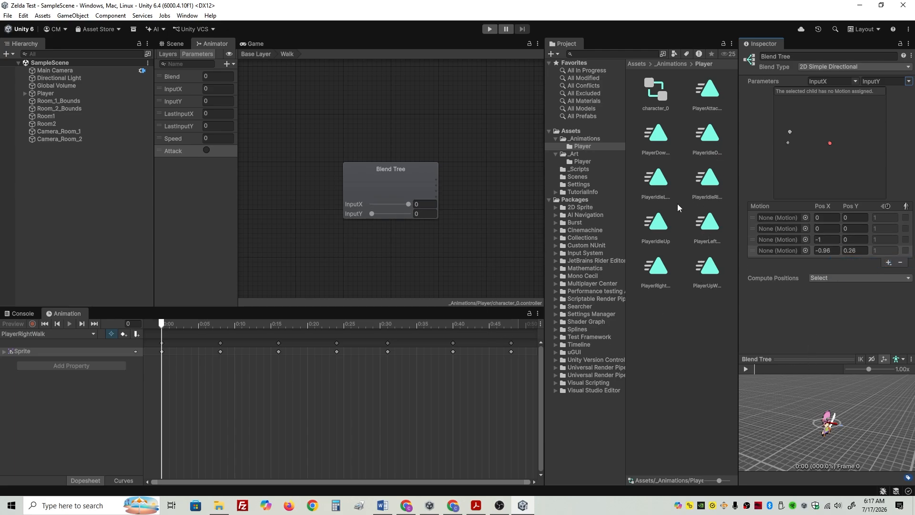
# Assign the PlayerDownWalk, PlayerUpWalk, PlayerLeftWalk and PlayerRightWalk clips to the Walk tree's first through fourth motion fields, in that order.
pyautogui.moveTo(659, 137); pyautogui.dragTo(782, 218)
pyautogui.moveTo(713, 275); pyautogui.dragTo(781, 227)
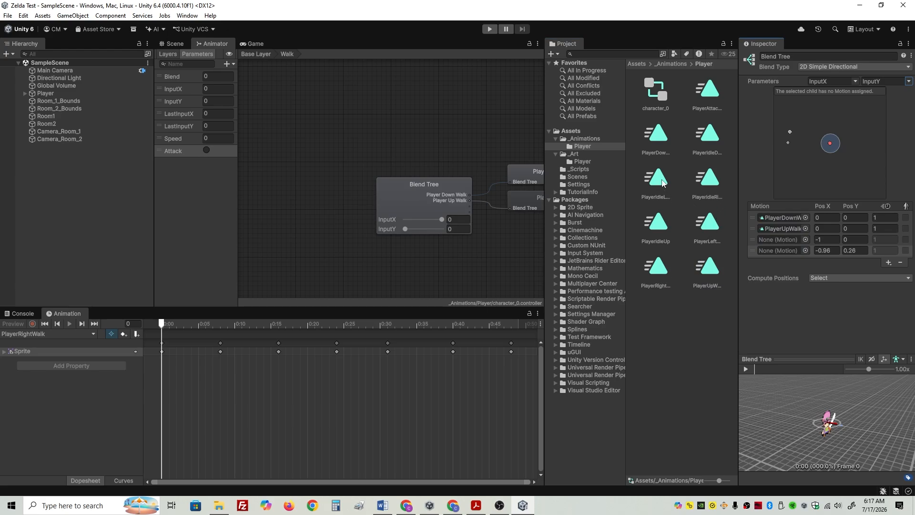
pyautogui.moveTo(708, 223); pyautogui.dragTo(767, 240)
pyautogui.moveTo(657, 268); pyautogui.dragTo(784, 251)
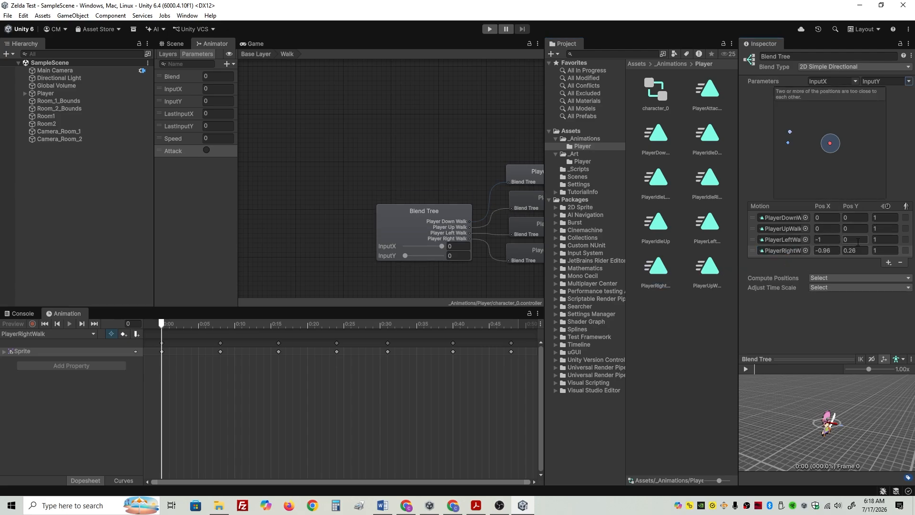
# Set Pos Y to -1 for the PlayerDownWalk motion and to 1 for the PlayerUpWalk motion.
pyautogui.click(856, 218)
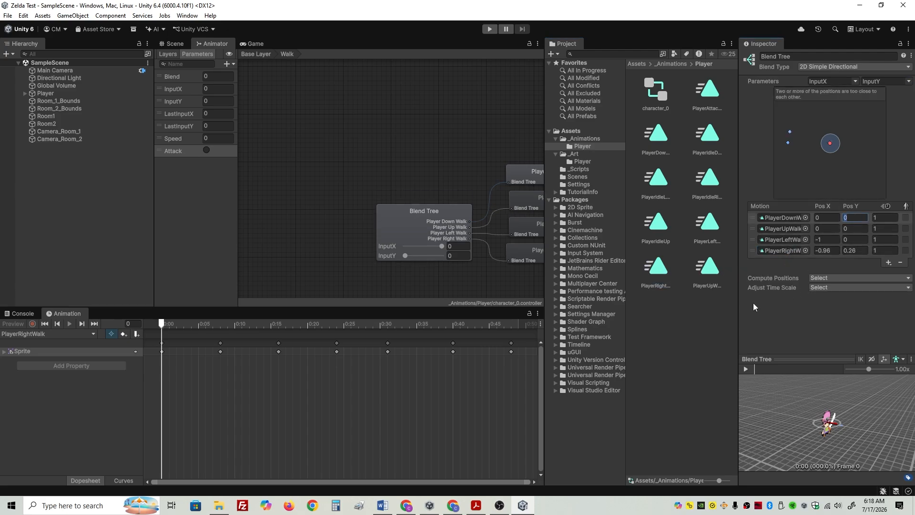
pyautogui.write('-1')
pyautogui.click(861, 228)
pyautogui.write('1')
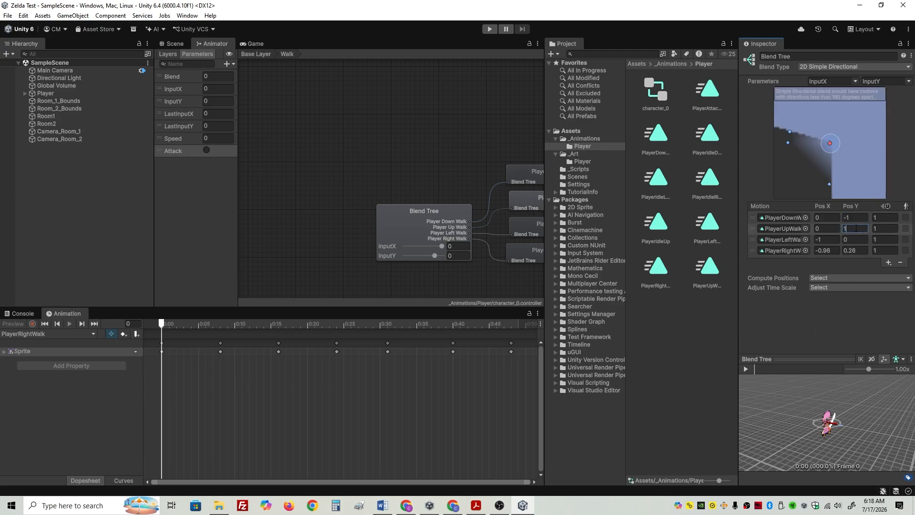
# Set the PlayerRightWalk motion's position to Pos X 1 and Pos Y 0.
pyautogui.click(828, 240)
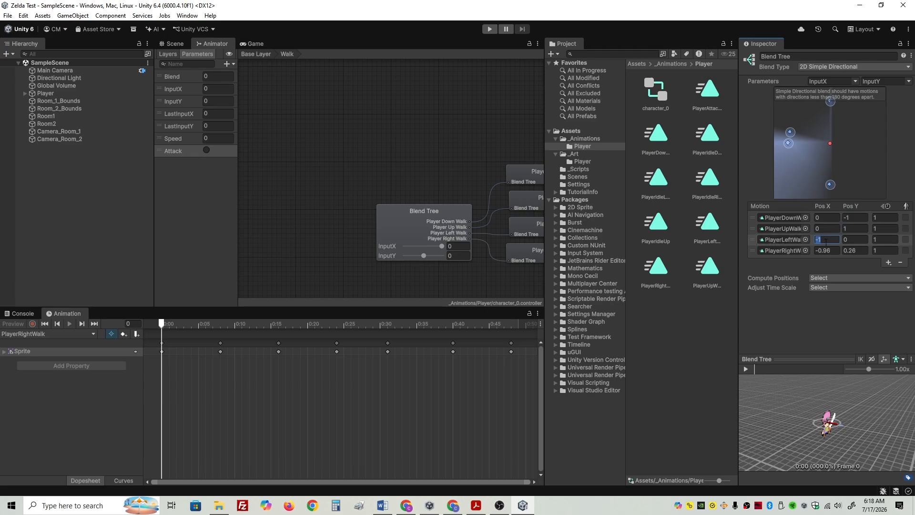
pyautogui.click(829, 250)
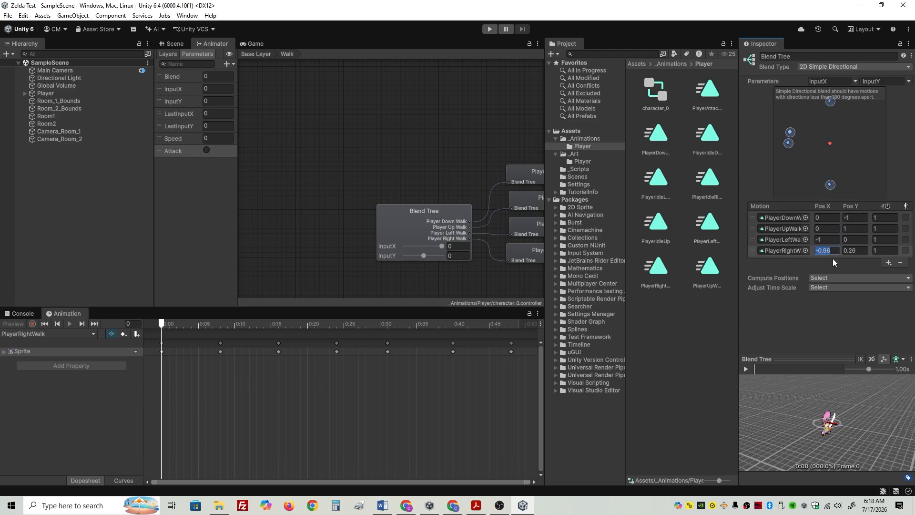
pyautogui.write('1')
pyautogui.press('Tab')
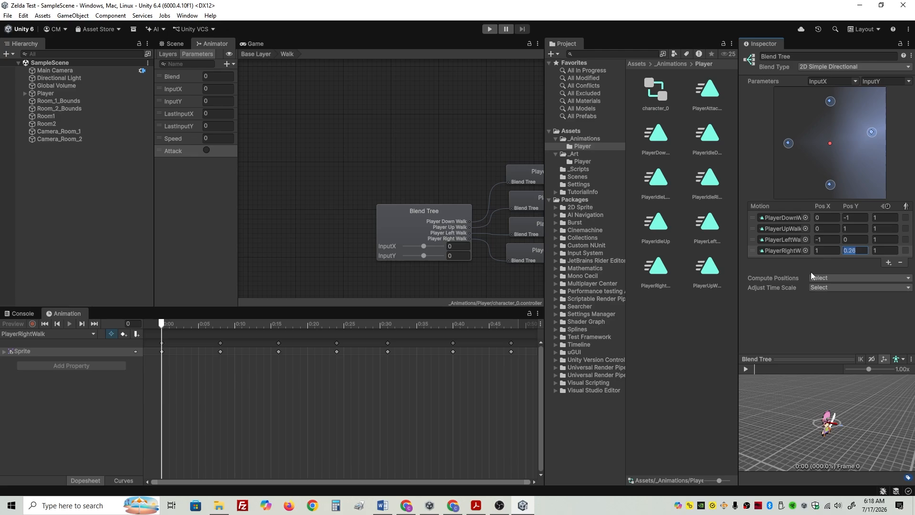
pyautogui.write('0')
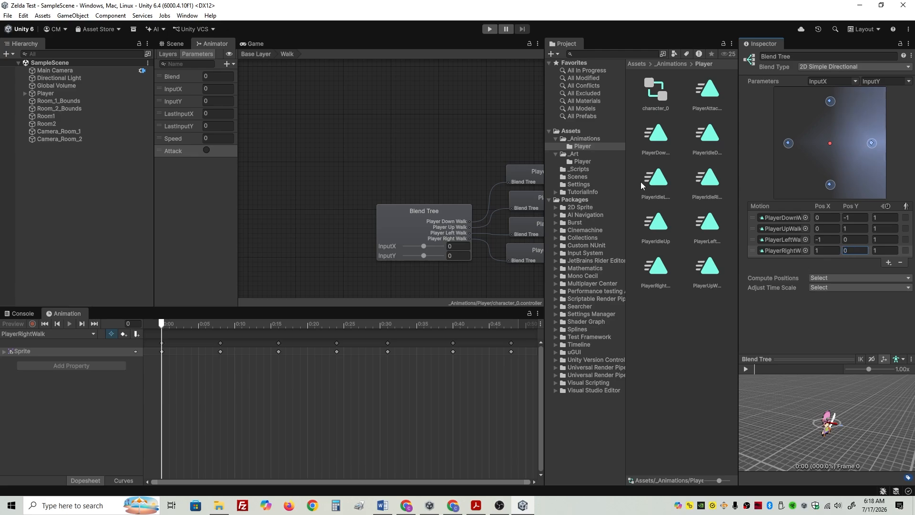
pyautogui.click(400, 206)
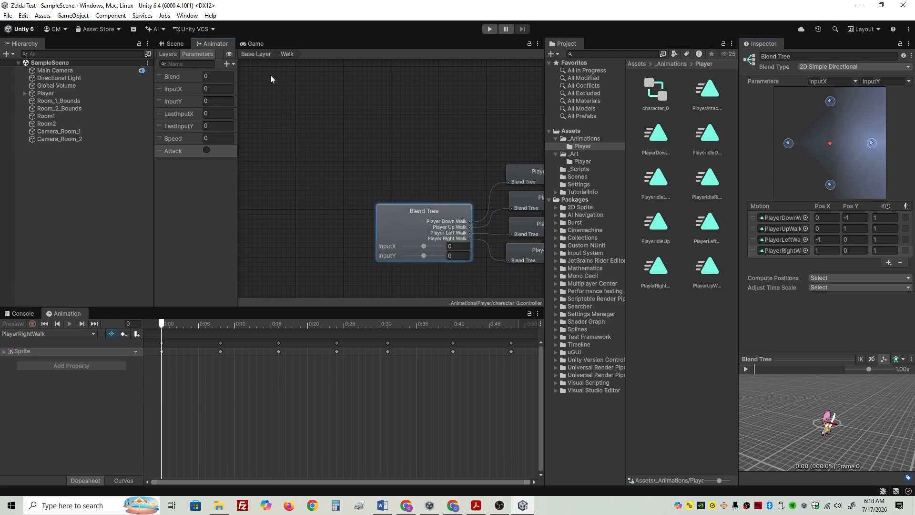
# Return to the Base Layer, move the Walk state slightly closer to Idle and make a transition from Idle to Walk.
pyautogui.click(263, 55)
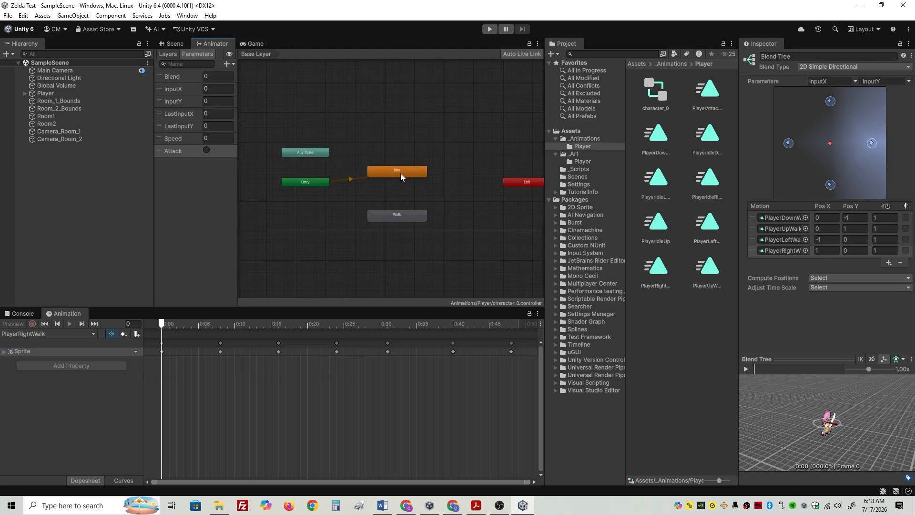
pyautogui.moveTo(406, 212); pyautogui.dragTo(405, 206)
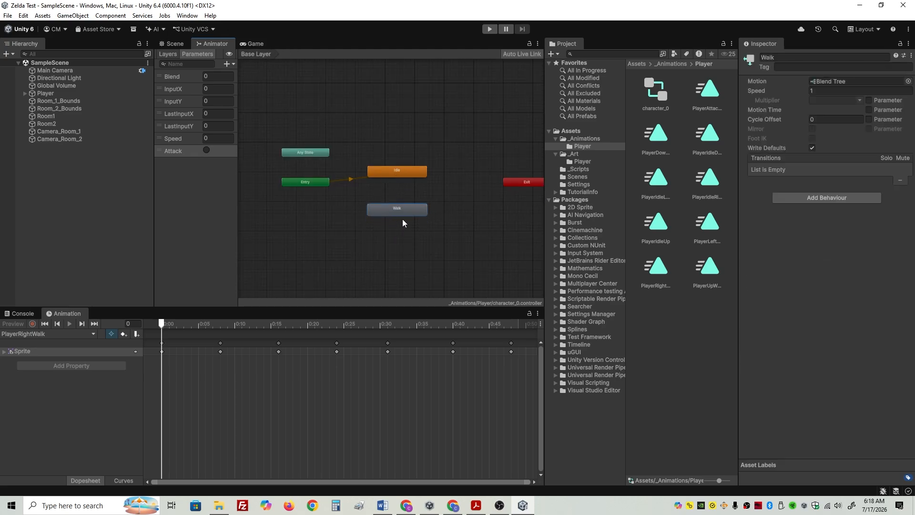
pyautogui.rightClick(406, 172)
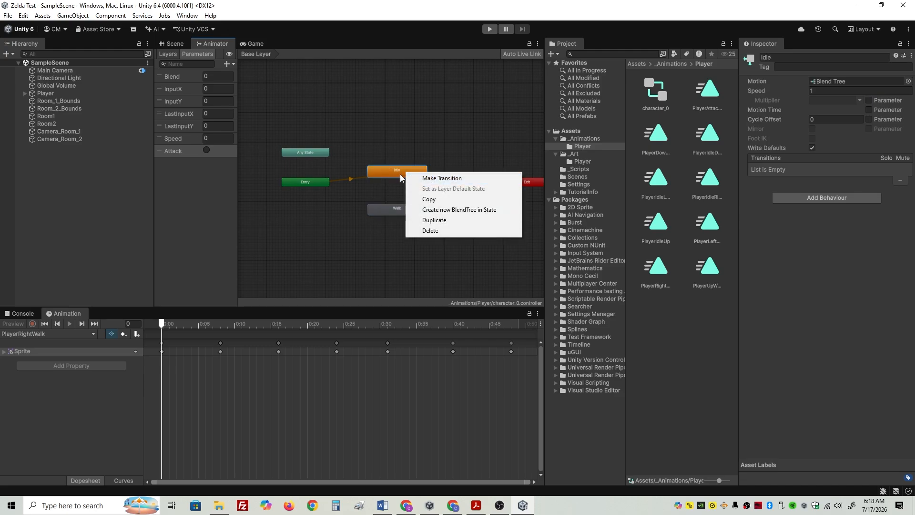
pyautogui.click(420, 179)
pyautogui.click(400, 215)
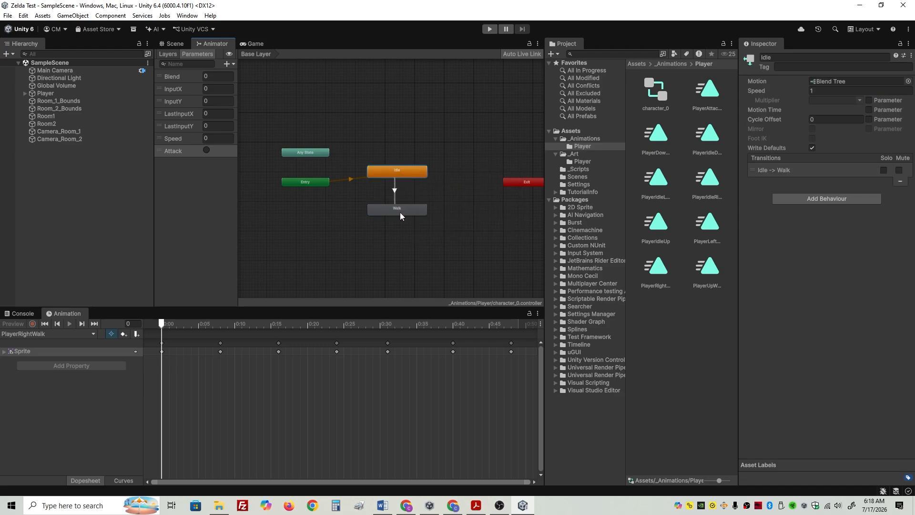
# Disable Has Exit Time on the Idle to Walk transition and set its Transition Duration to 0.01.
pyautogui.click(394, 193)
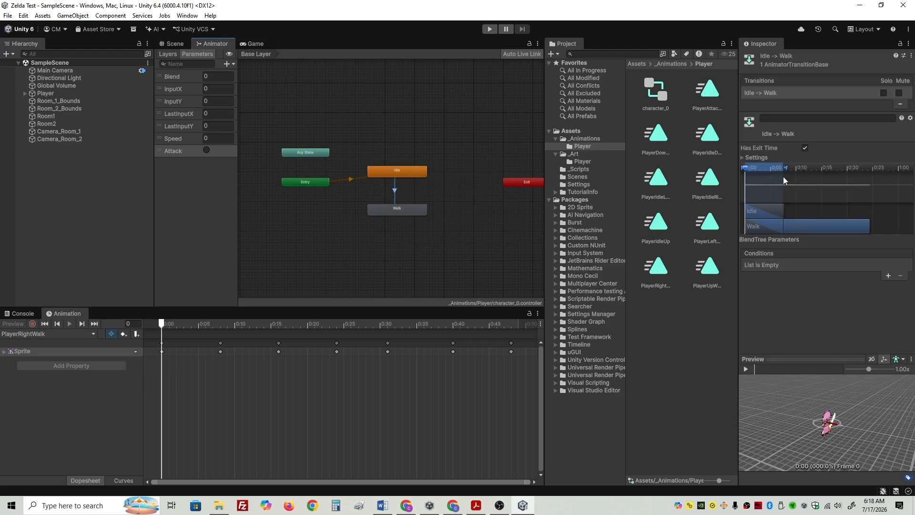
pyautogui.click(805, 148)
pyautogui.click(757, 158)
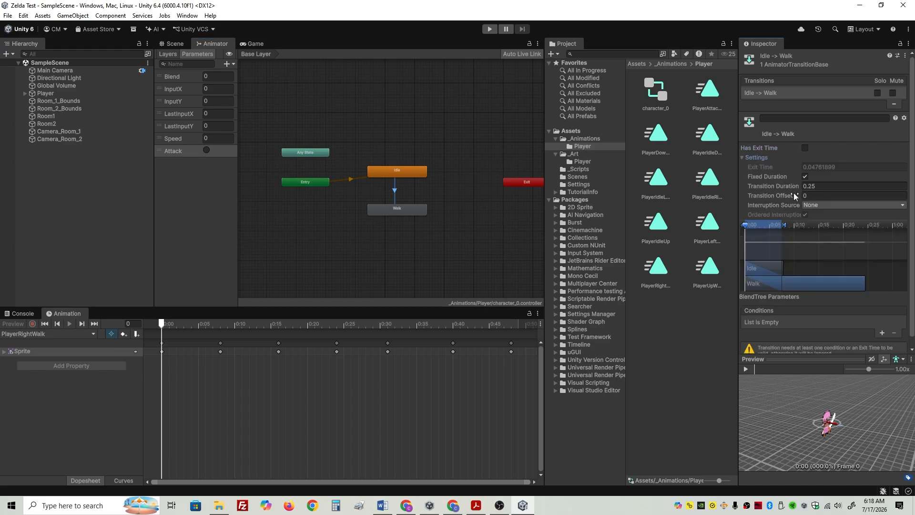
pyautogui.click(820, 187)
pyautogui.write('0')
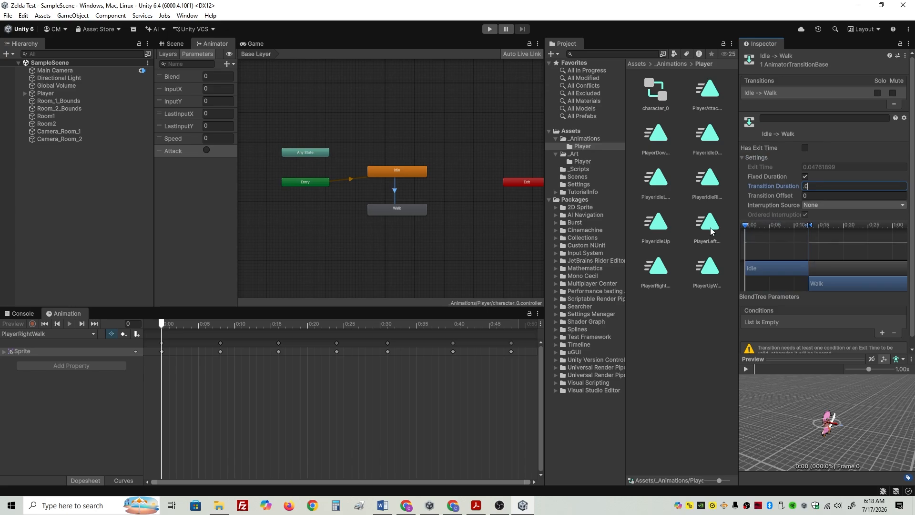
pyautogui.write('.01')
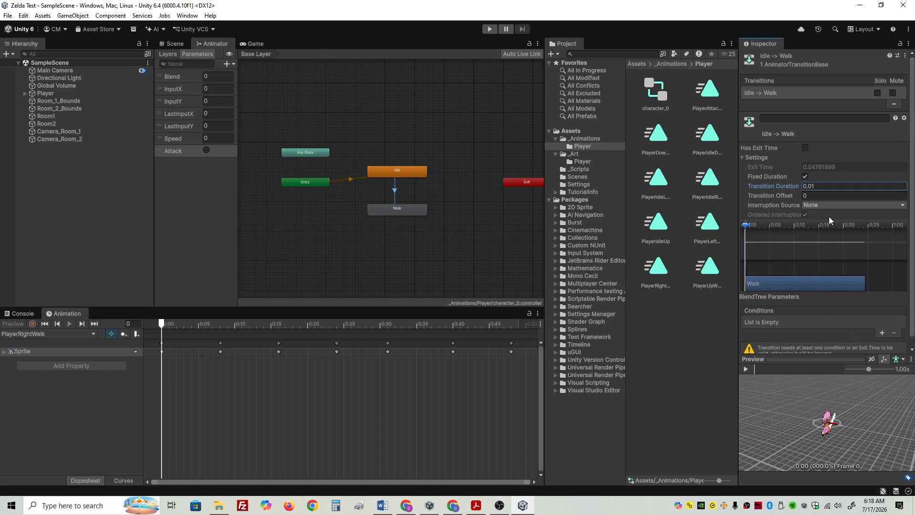
# Add a condition to the Idle to Walk transition requiring Speed Greater than 0.1.
pyautogui.click(883, 332)
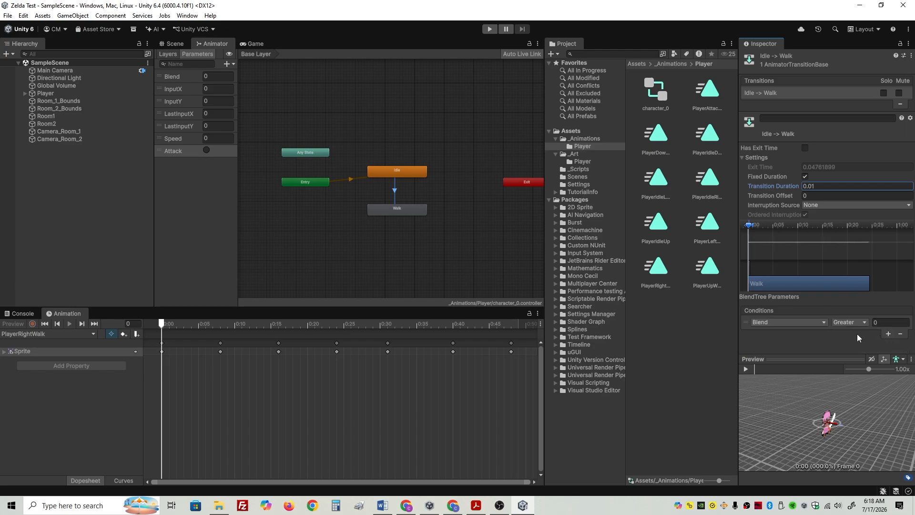
pyautogui.click(765, 321)
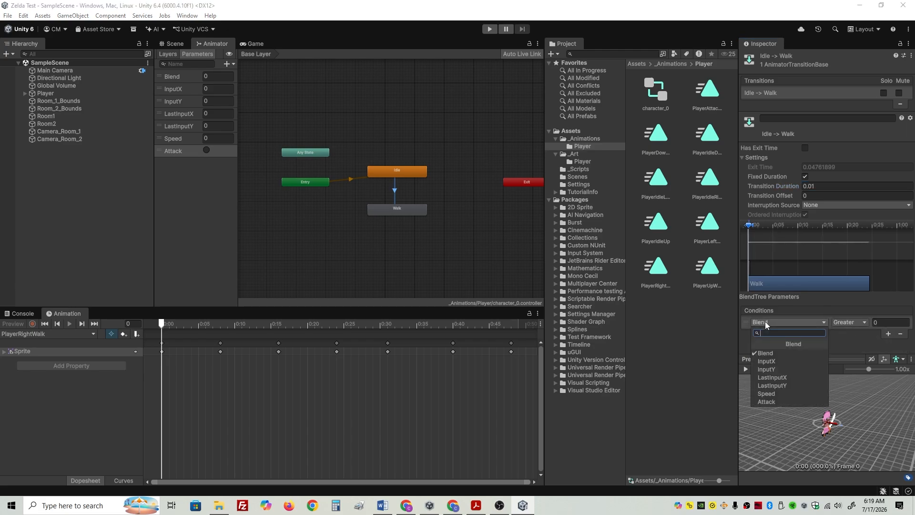
pyautogui.click(782, 393)
pyautogui.click(890, 322)
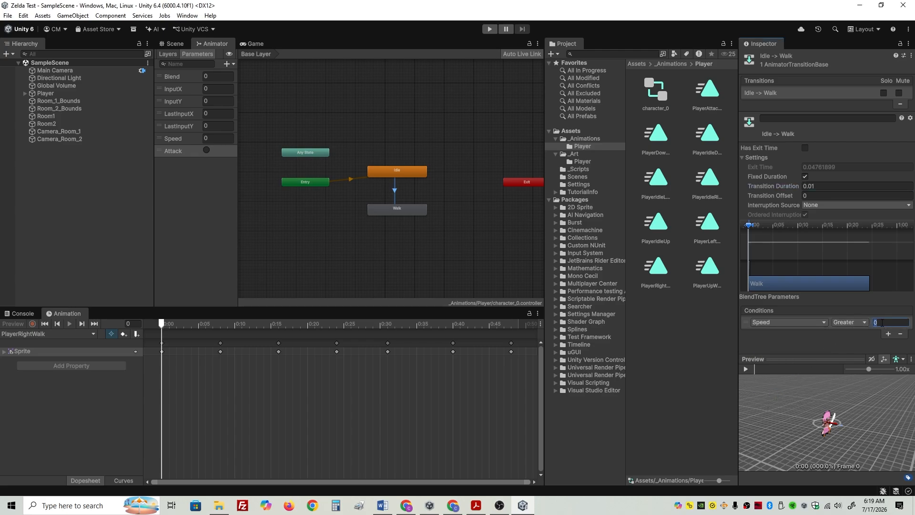
pyautogui.write('0')
pyautogui.click(173, 77)
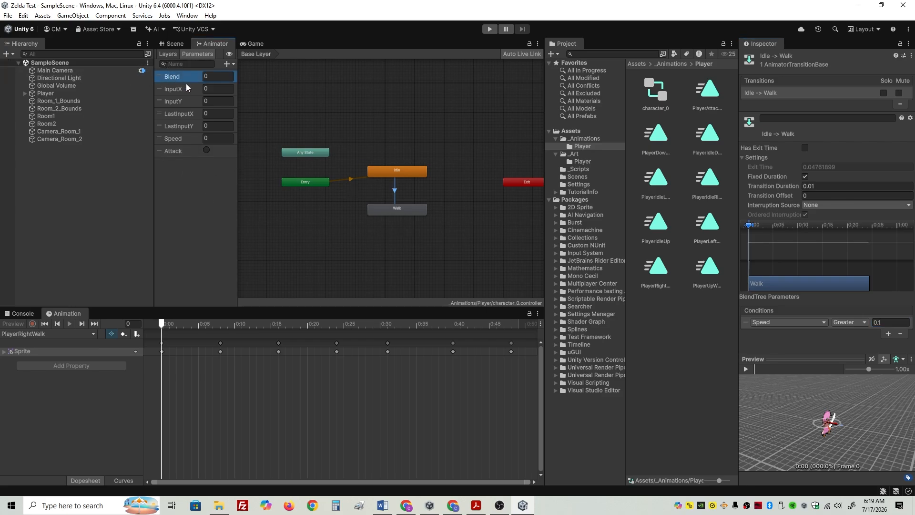
pyautogui.press('Delete')
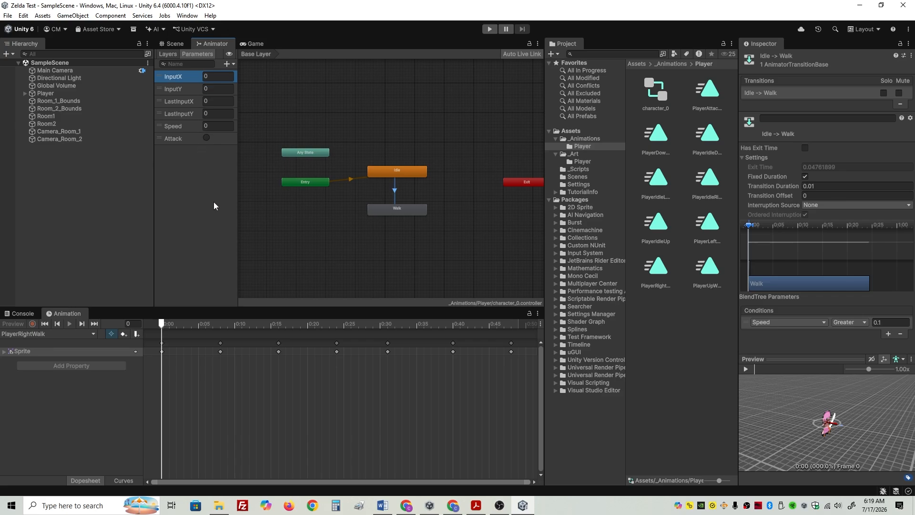
pyautogui.hotkey('ctrl', 'z')
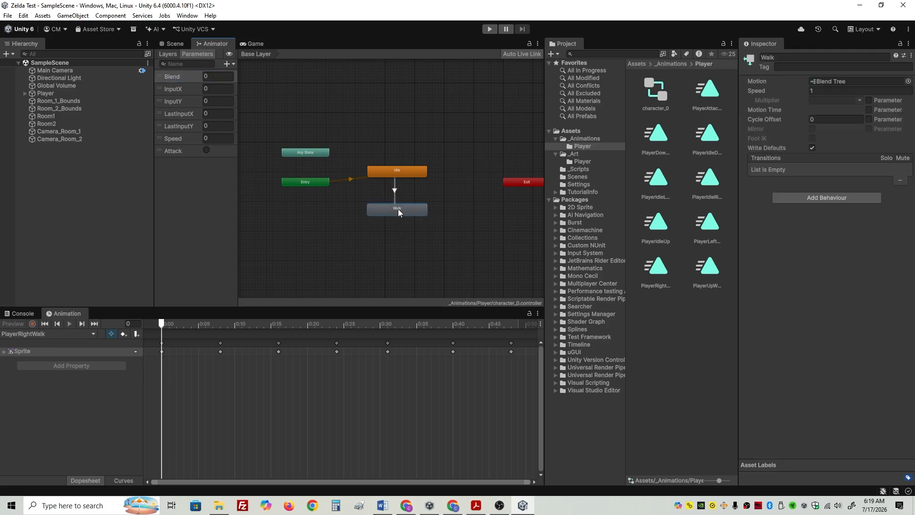
# Make a return transition from the Walk state to the Idle state.
pyautogui.rightClick(398, 208)
pyautogui.click(410, 213)
pyautogui.click(410, 172)
# Disable Has Exit Time on the Walk to Idle transition and set its Transition Duration to 0.1.
pyautogui.click(401, 192)
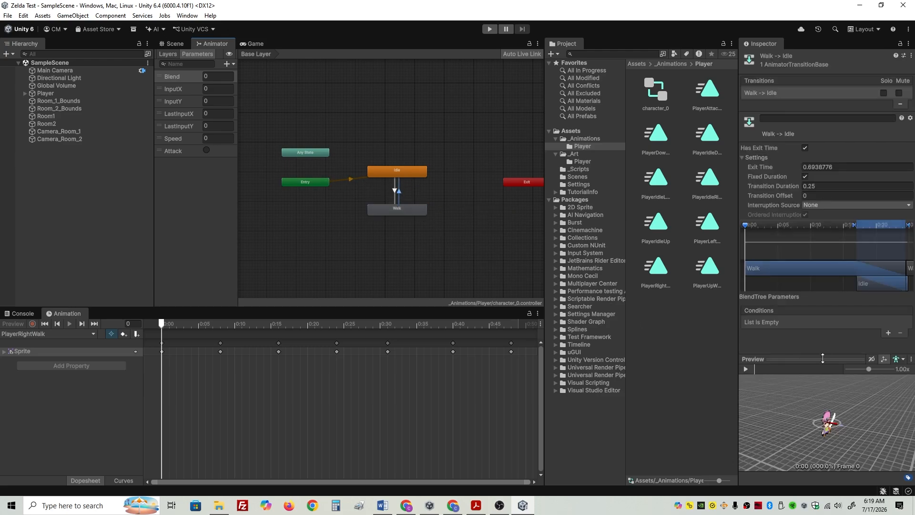
pyautogui.click(805, 148)
pyautogui.click(818, 186)
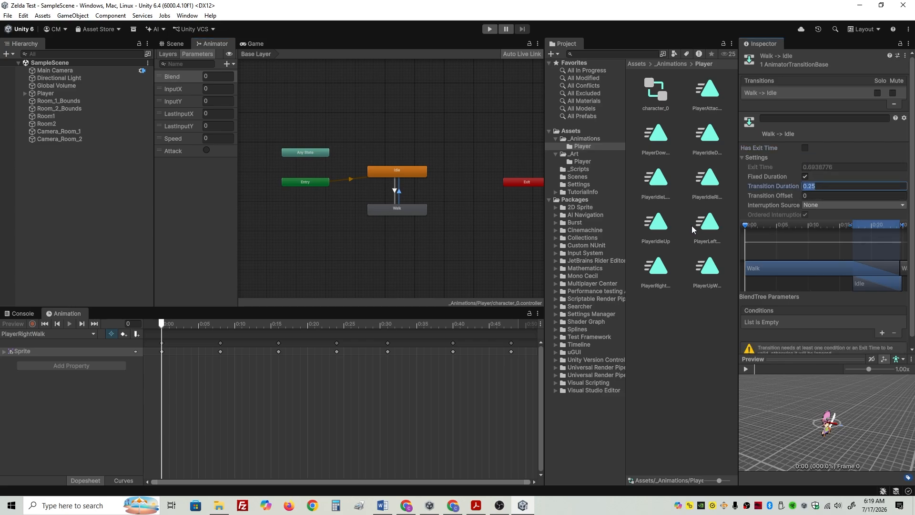
pyautogui.write('0.1')
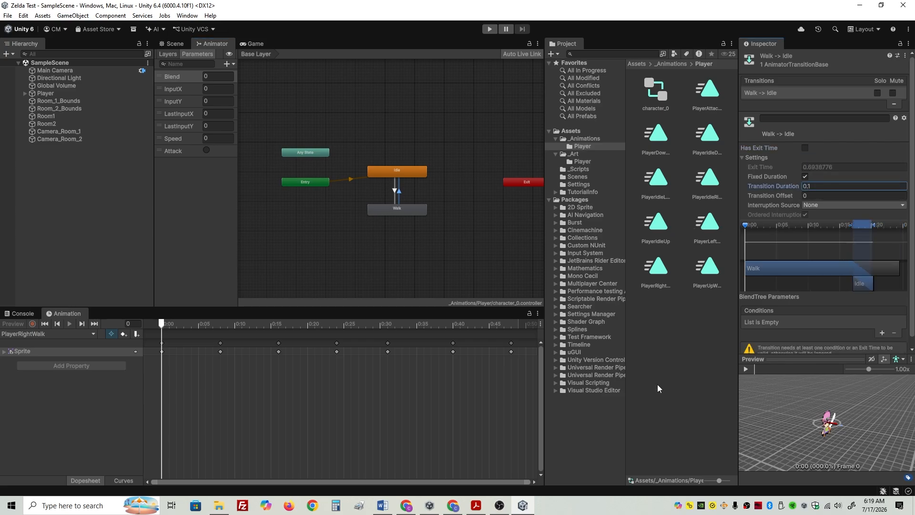
# Add a condition to the Walk to Idle transition requiring Speed Less than 0.1, and reselect the Idle to Walk transition.
pyautogui.scroll(-1, 885, 322)
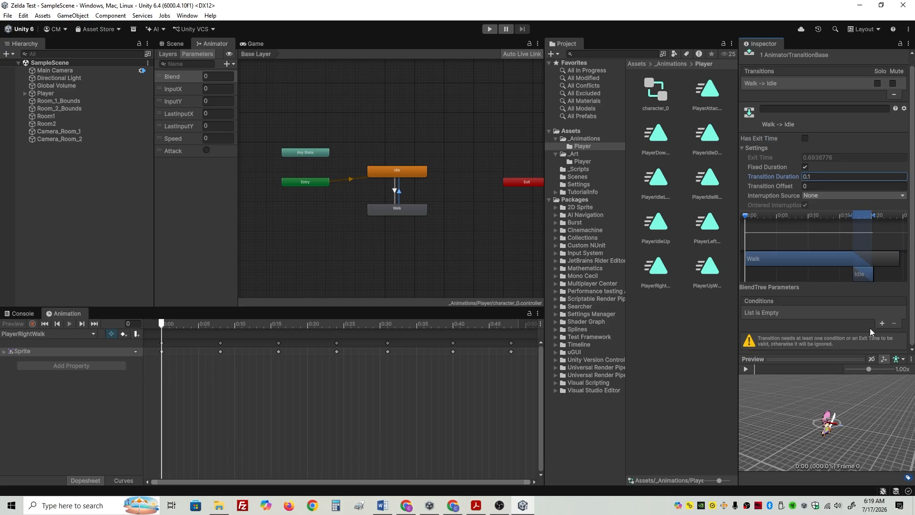
pyautogui.click(882, 323)
pyautogui.click(798, 322)
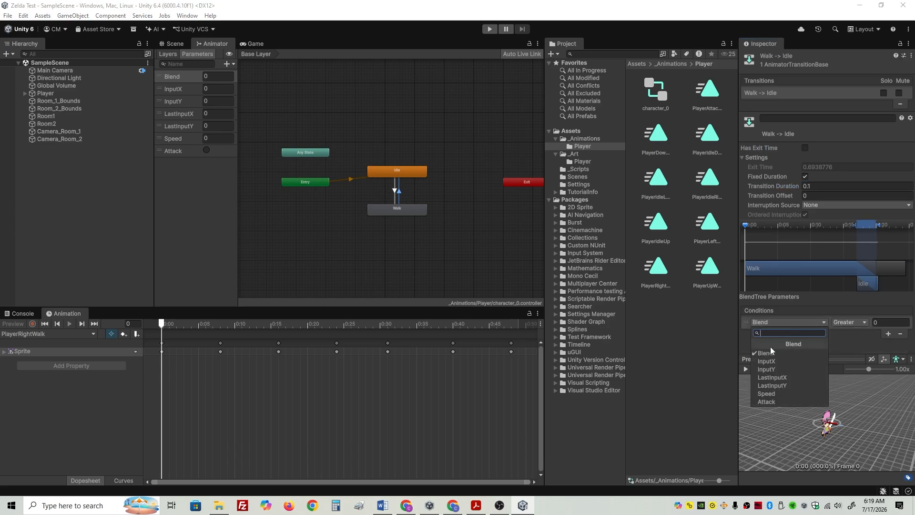
pyautogui.click(770, 395)
pyautogui.click(854, 322)
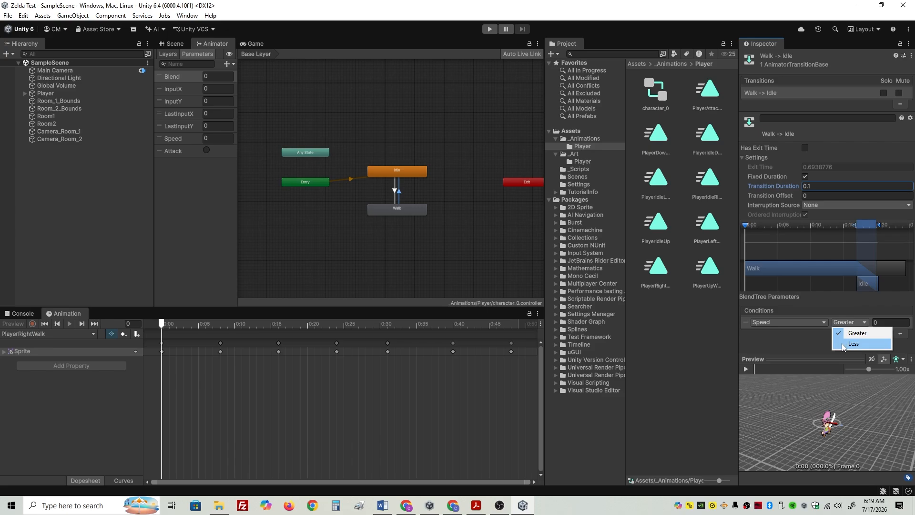
pyautogui.click(853, 343)
pyautogui.click(881, 323)
pyautogui.write('0.1')
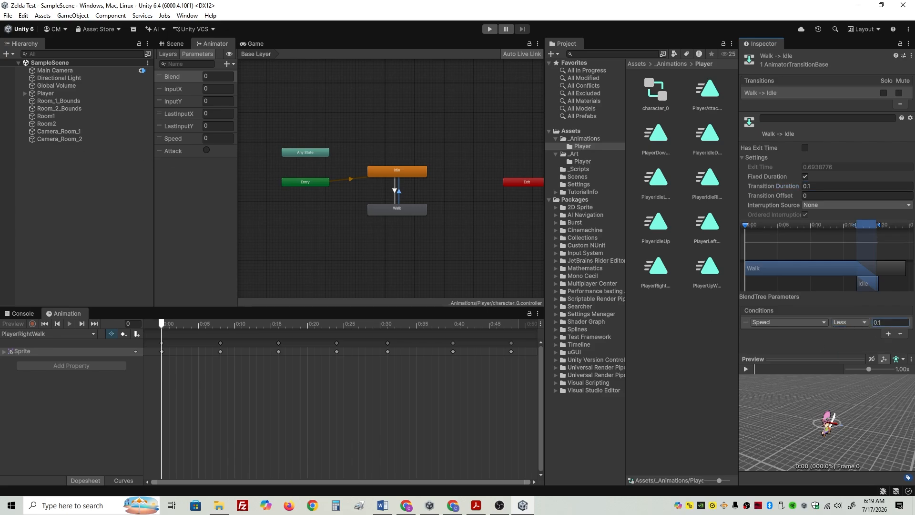
pyautogui.click(369, 270)
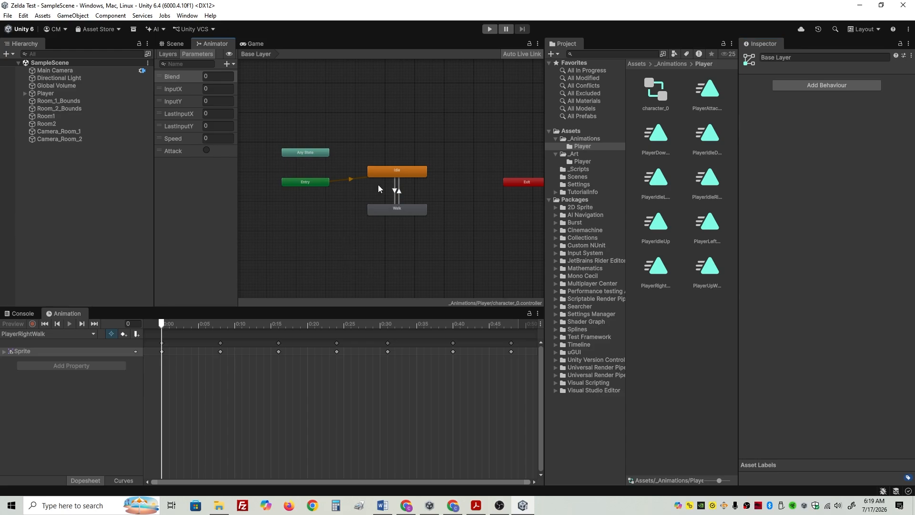
pyautogui.click(394, 193)
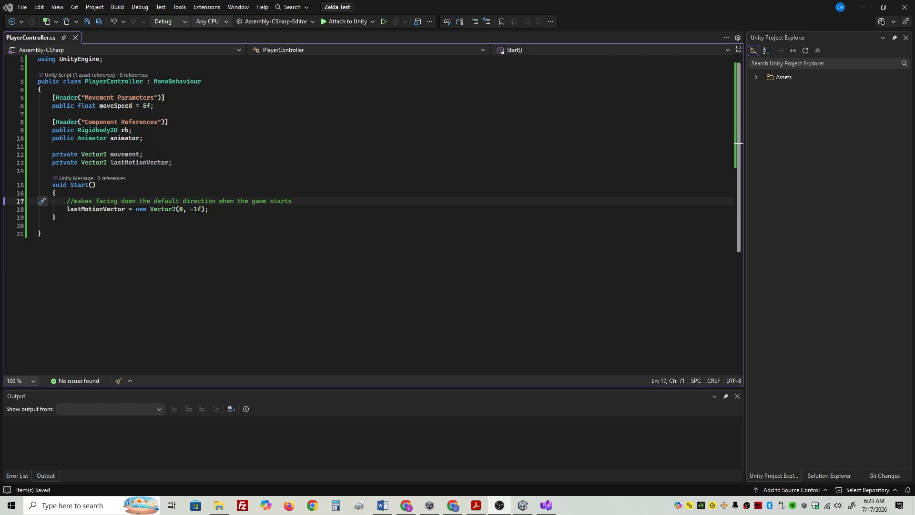
# In Visual Studio, add an Update method to PlayerController.cs that reads Horizontal and Vertical raw input, normalizes movement and stores nonzero movement in lastMotionVector.
pyautogui.click(129, 154)
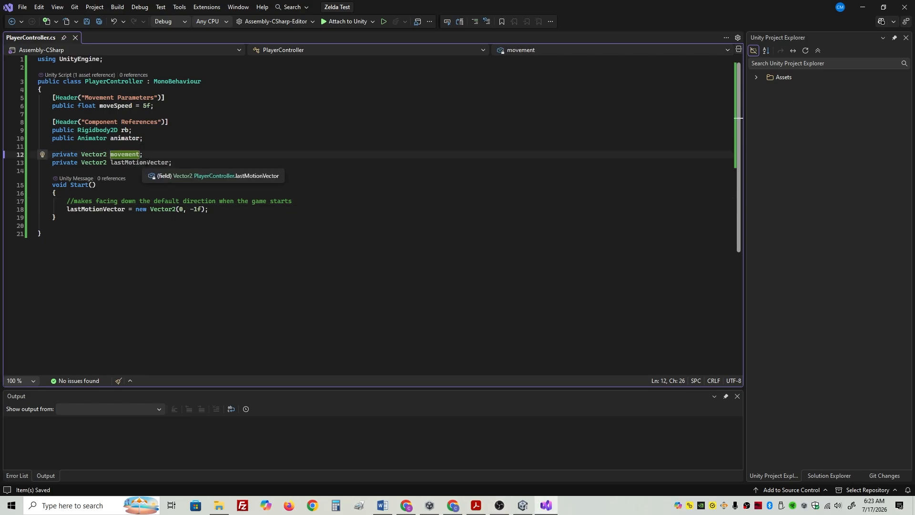
pyautogui.click(148, 163)
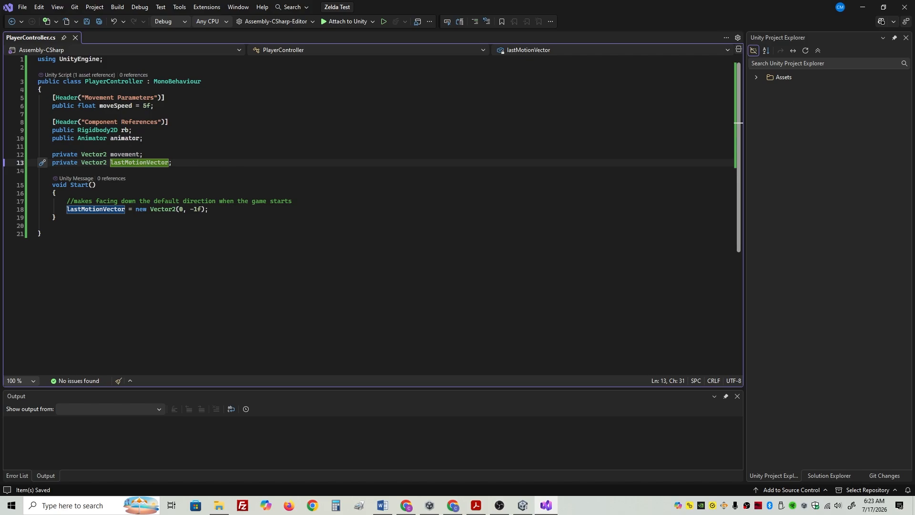
pyautogui.click(201, 222)
pyautogui.write('void Update()     {         // 1. Capture raw input         movement.x = Input.GetAxisRaw("Horizontal");         movement.y = Input.GetAxisRaw("Vertical");         movement = movement.normalized;          // 2. Memory Direction Logic         if (movement != Vector2.zero)         {             lastMotionVector = movement;         }      }')
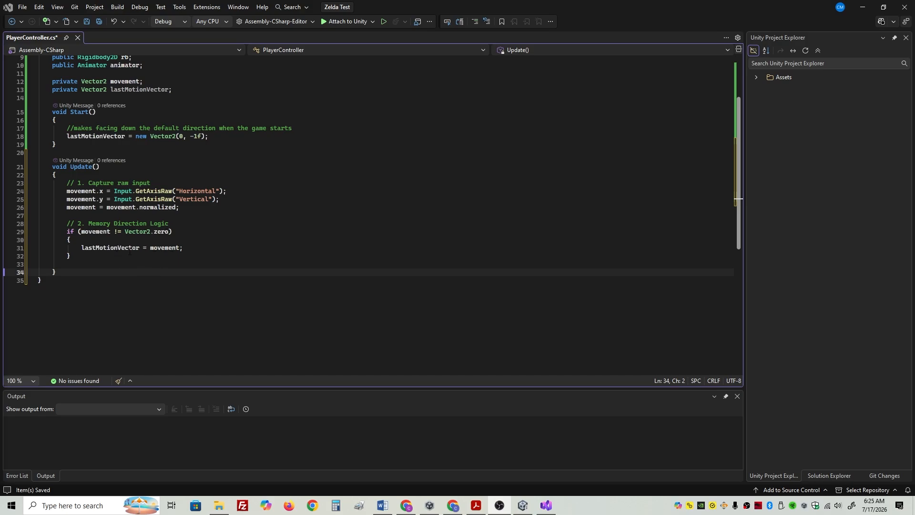
# Send InputX, InputY, LastInputX, LastInputY and Speed to the animator, add a FixedUpdate method moving rb with MovePosition, and save the script.
pyautogui.scroll(-5, 301, 242)
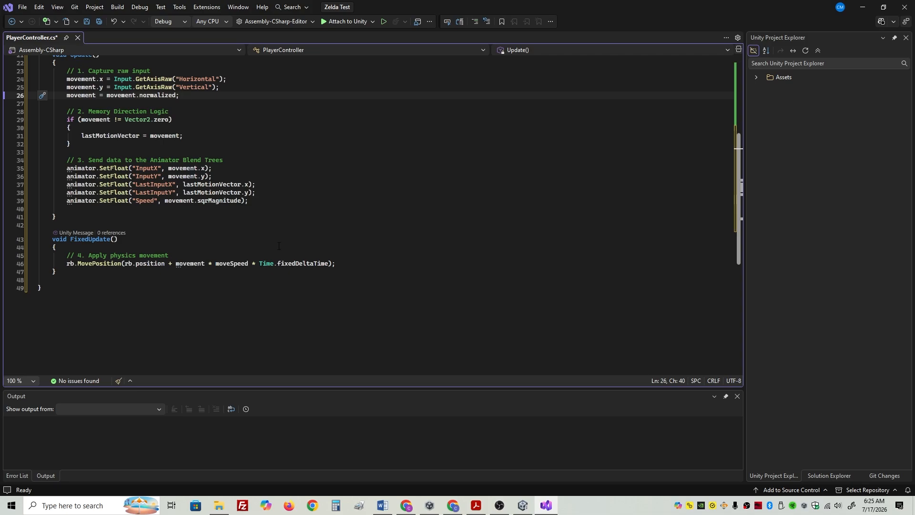
pyautogui.moveTo(114, 169)
pyautogui.hotkey('ctrl', 's')
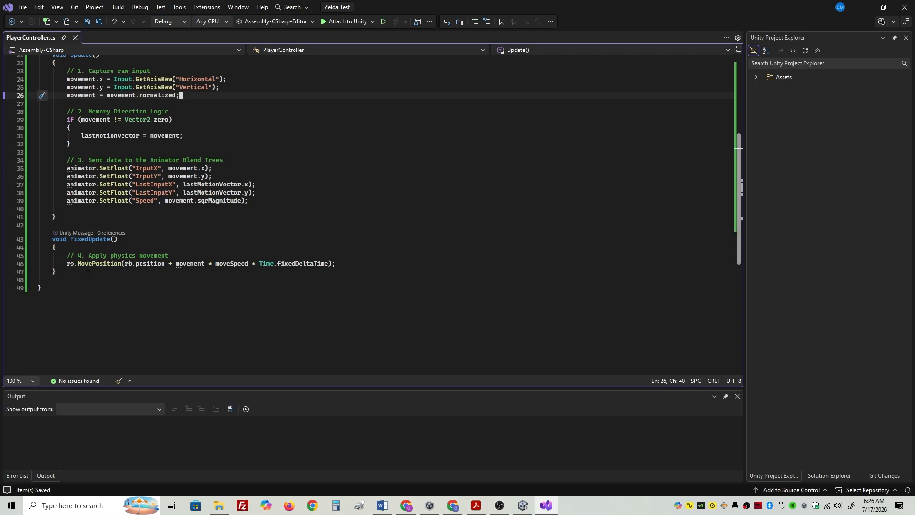
# Switch to Unity and walk the player up, down, left and right in Play mode to test the directional idle and walk animations.
pyautogui.hotkey('alt', 'Tab')
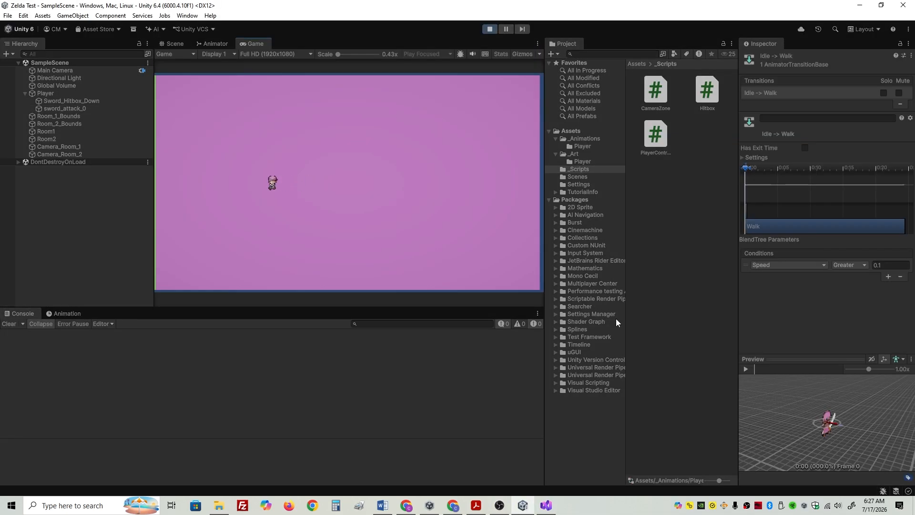
pyautogui.press('d')
pyautogui.press('w')
pyautogui.press('s')
pyautogui.press('s')
pyautogui.press('a')
pyautogui.press('w')
pyautogui.press('w')
pyautogui.press('s')
pyautogui.press('d')
pyautogui.press('w')
pyautogui.press('a')
pyautogui.press('d')
pyautogui.press('s')
pyautogui.press('a')
pyautogui.press('w')
pyautogui.press('d')
pyautogui.press('s')
pyautogui.press('d')
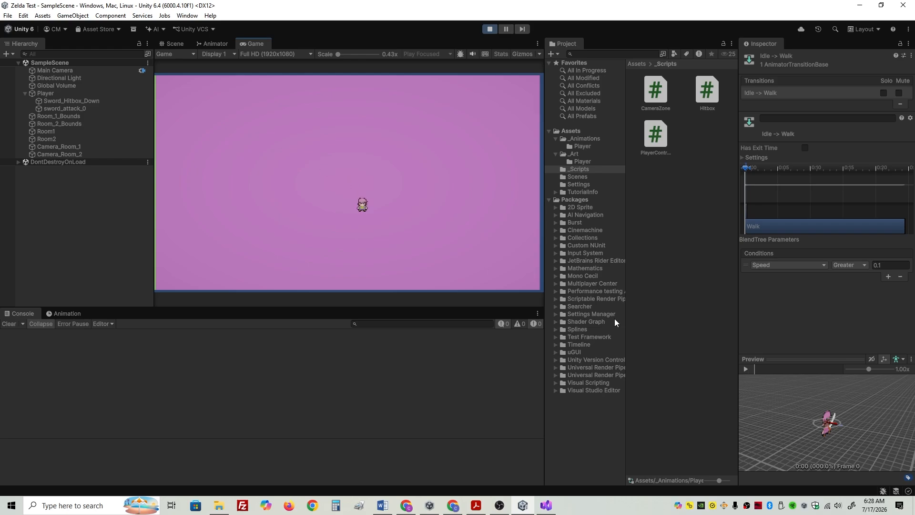